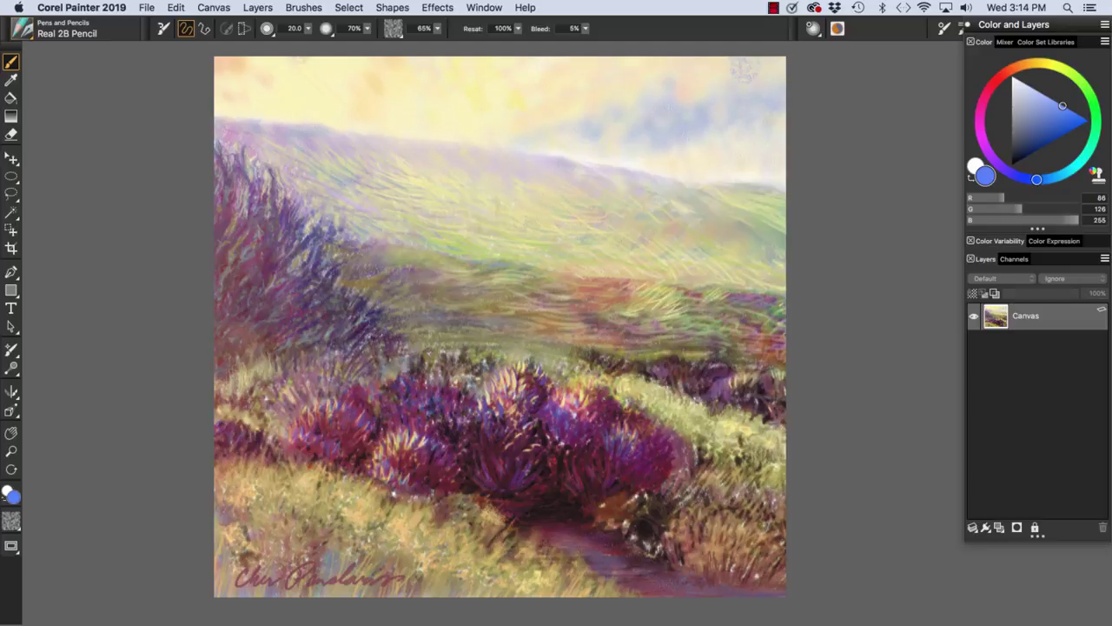
Choose the Chunky Soft Pastel brush from the Chalk, Pastel and Crayons category of the Painter 2019 Brushes library
key(super+b)
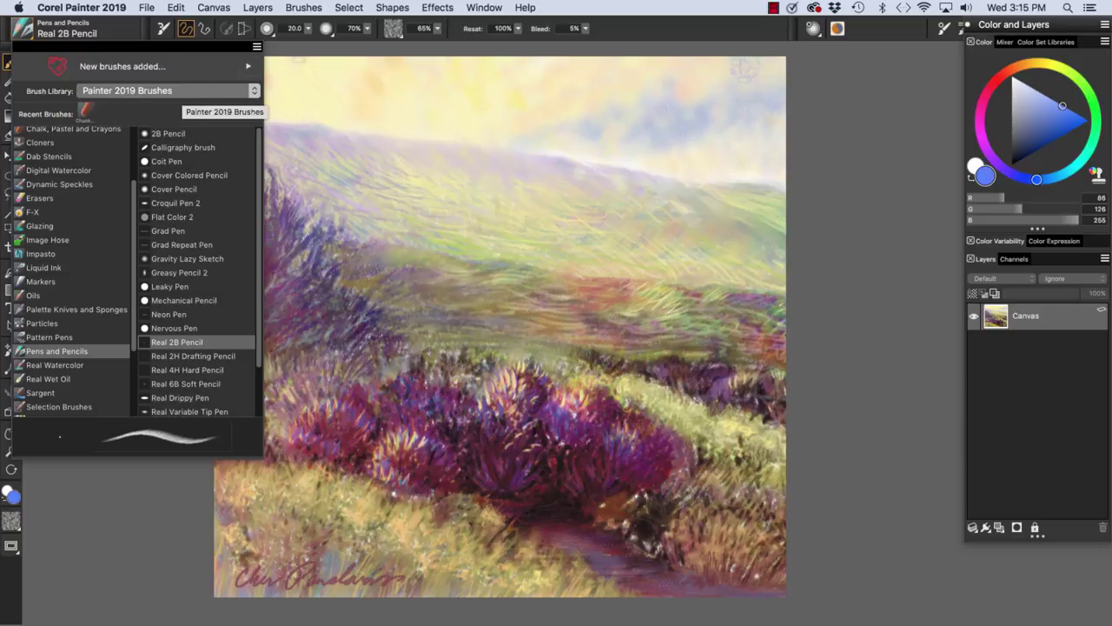
click(191, 90)
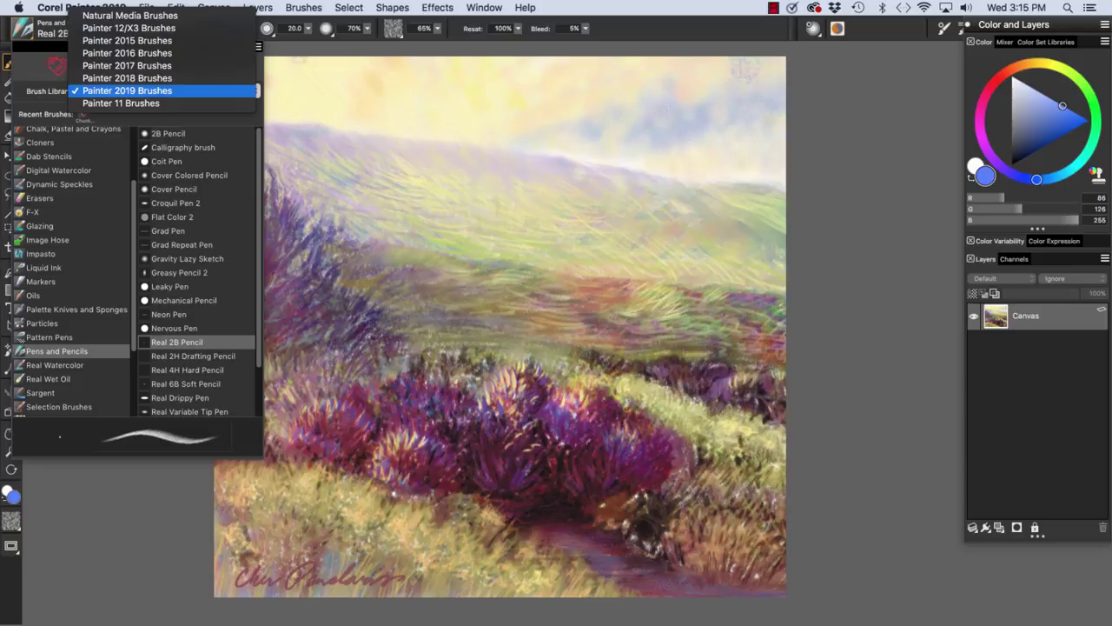
key(Escape)
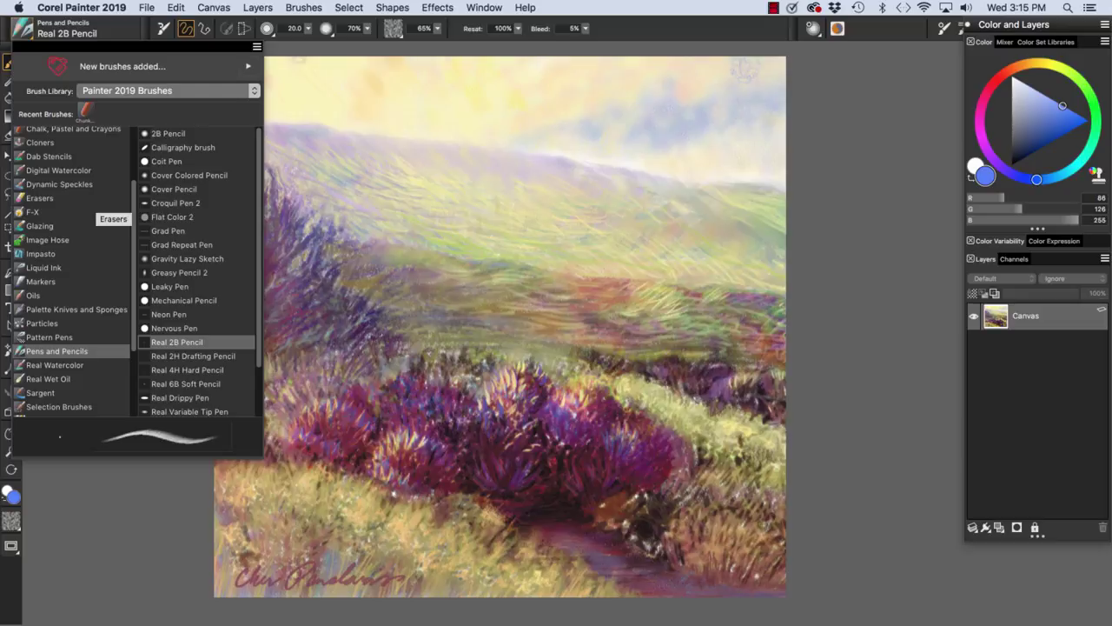
scroll(73, 269, up, 3)
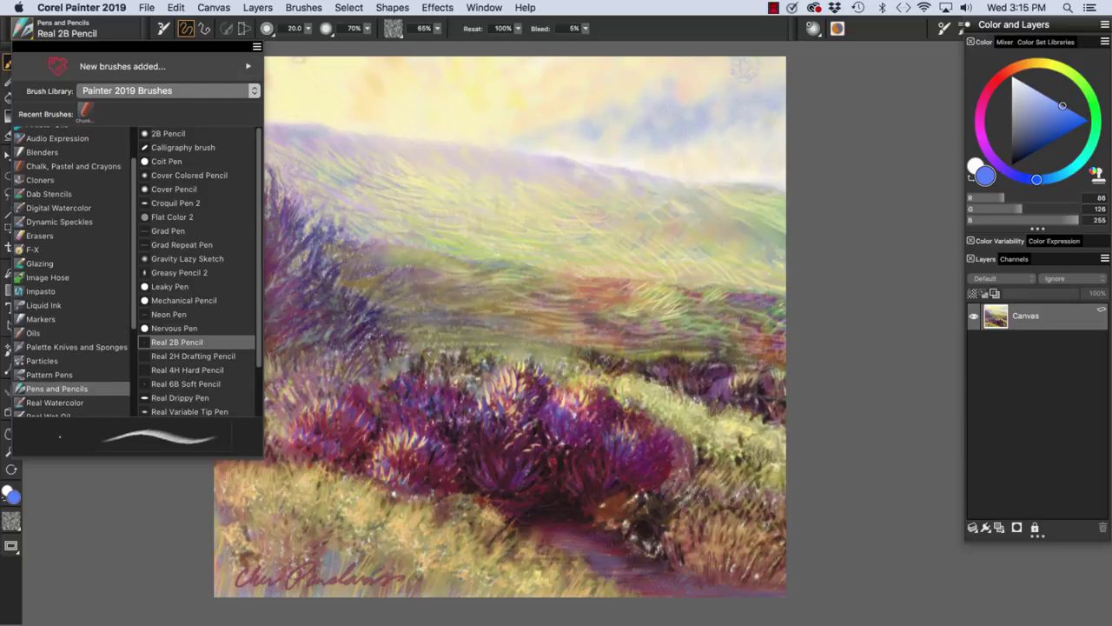
click(73, 166)
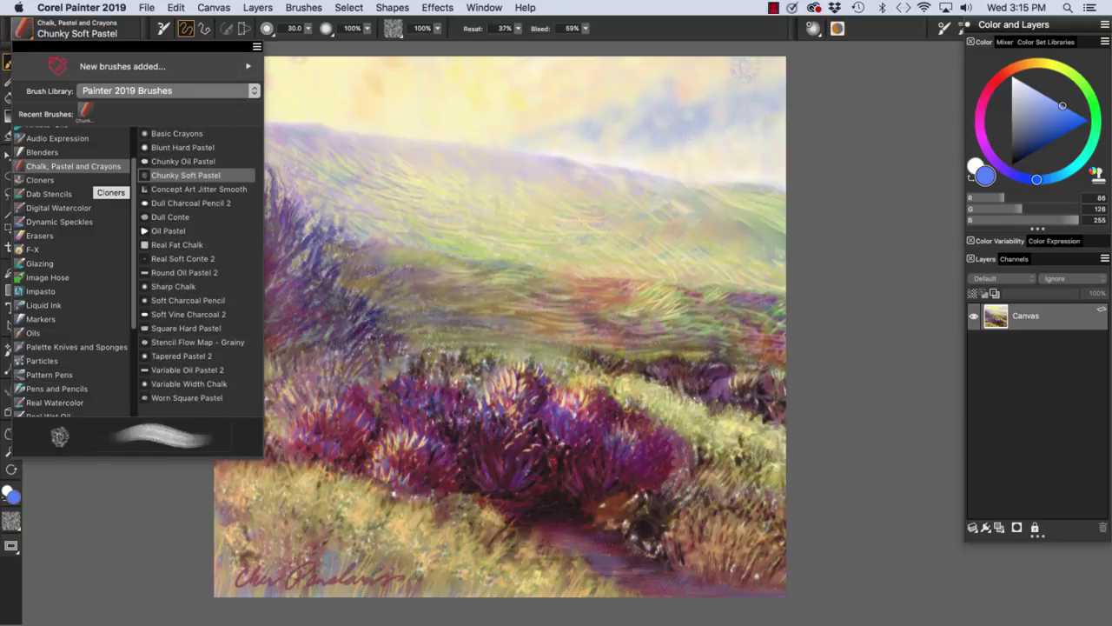
click(230, 175)
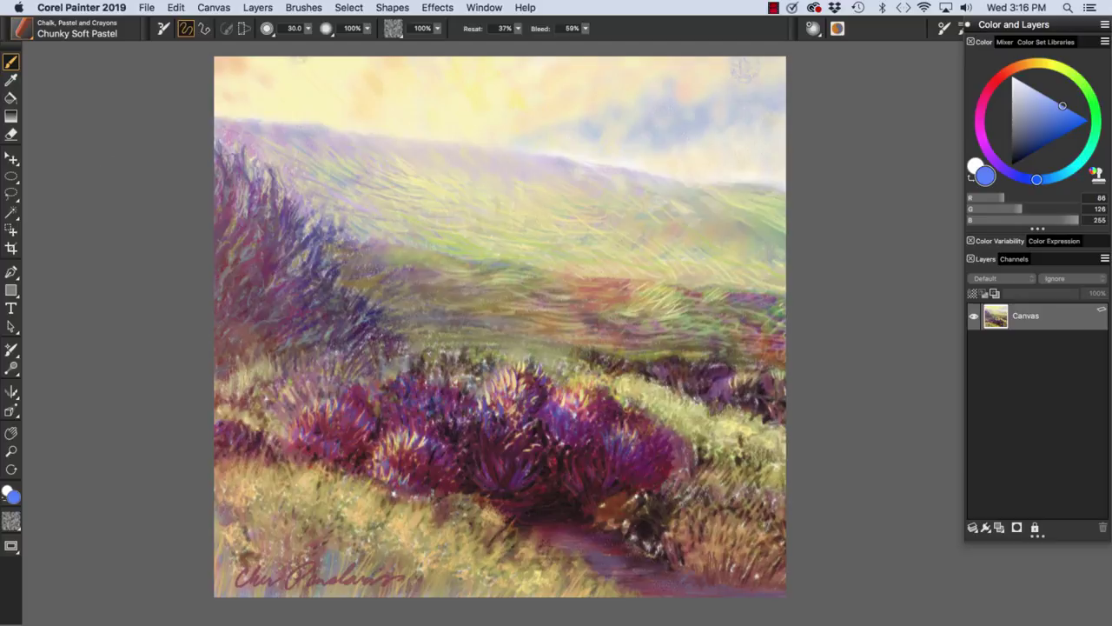
Review the brush library's options for variants, importing, exporting and display settings
key(super+b)
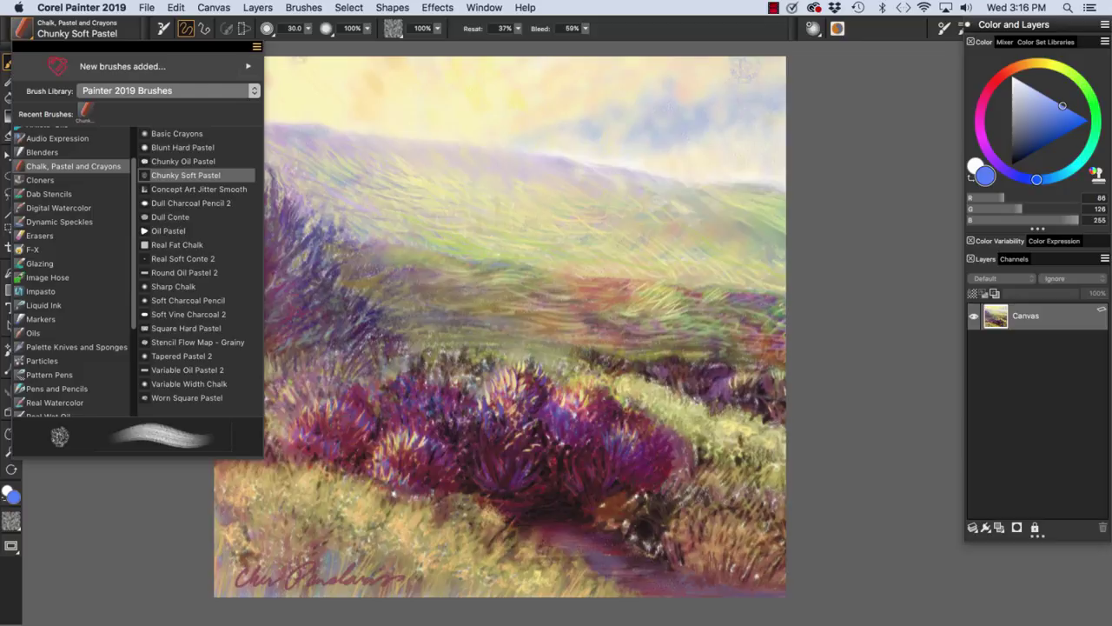
click(257, 46)
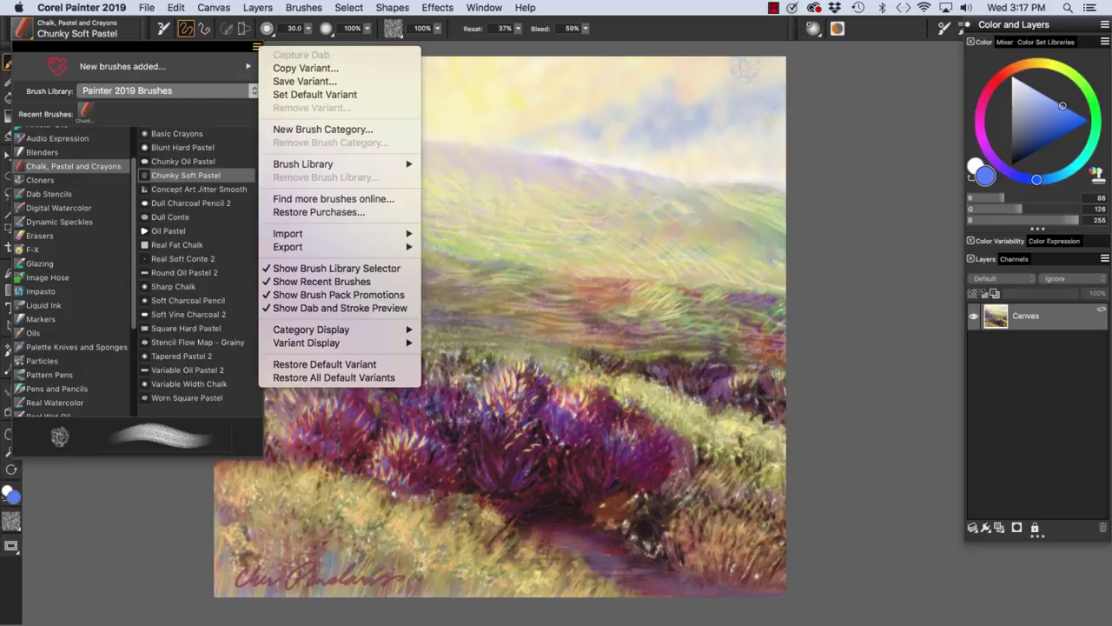
mouse_move(303, 163)
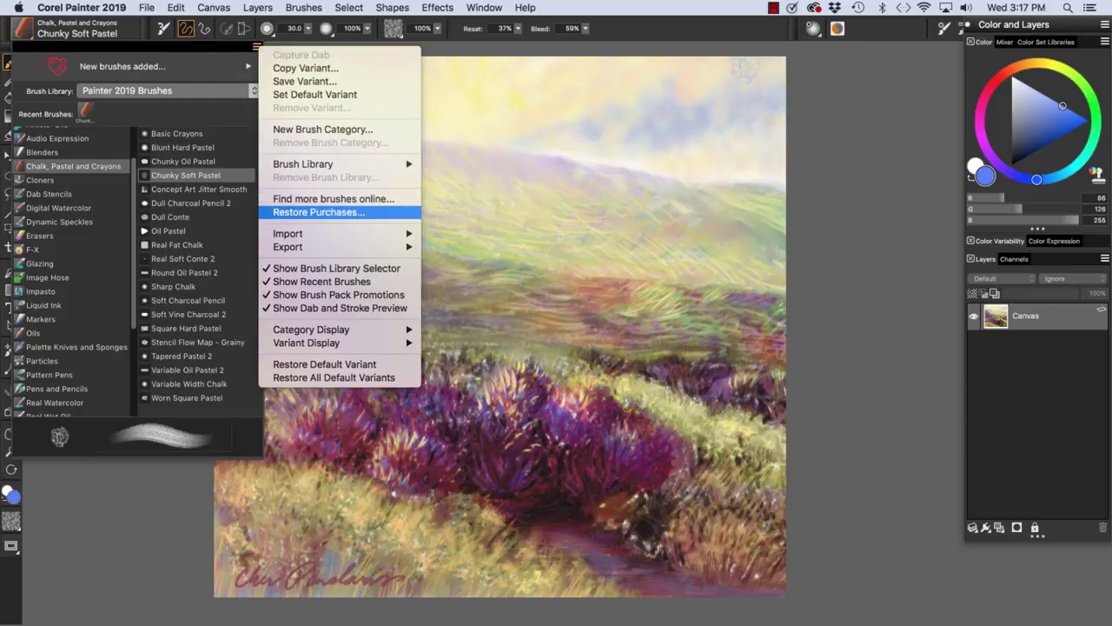
mouse_move(295, 233)
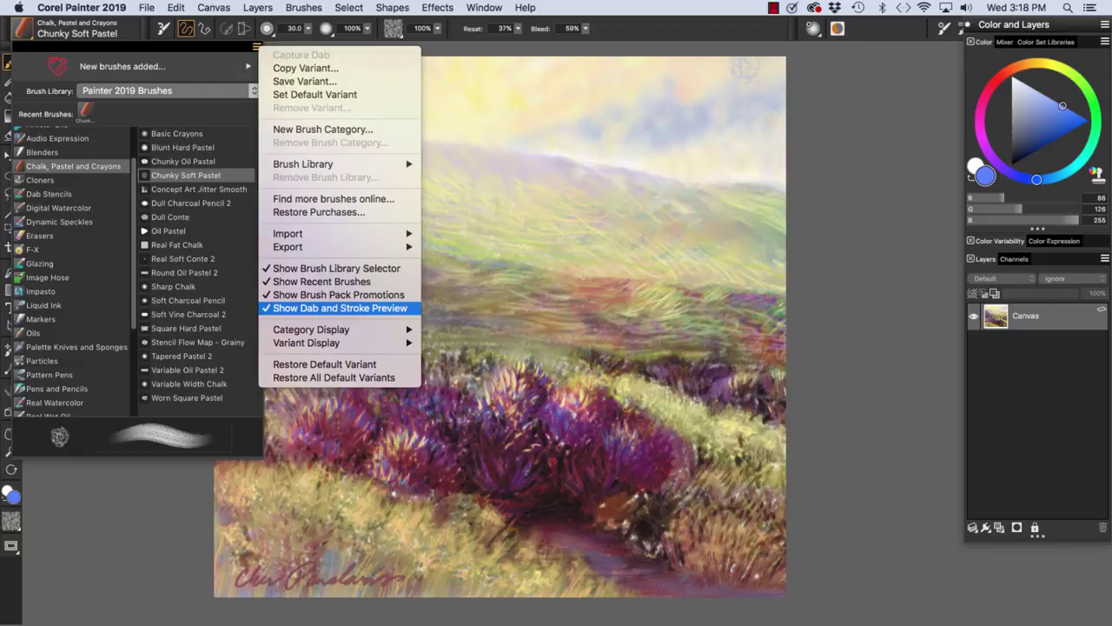
mouse_move(311, 329)
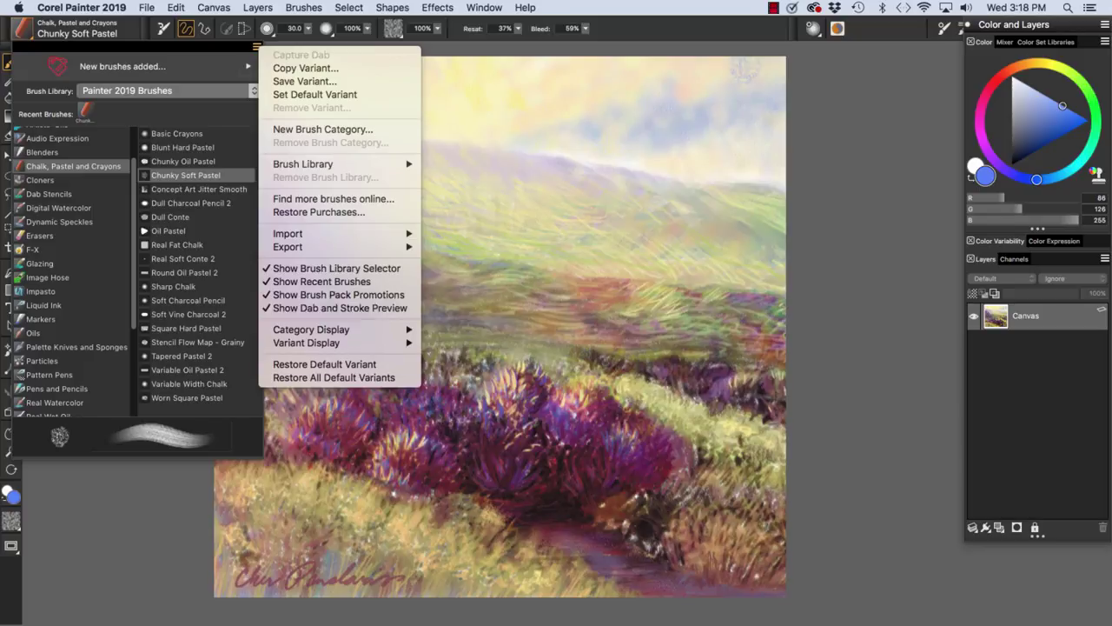
key(Escape)
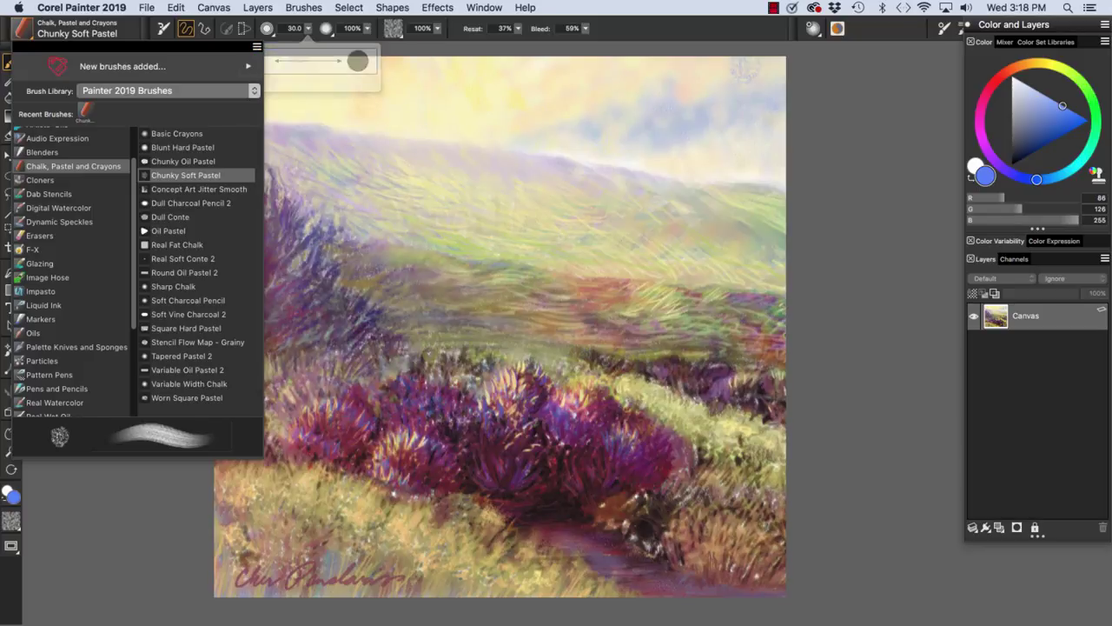
click(303, 6)
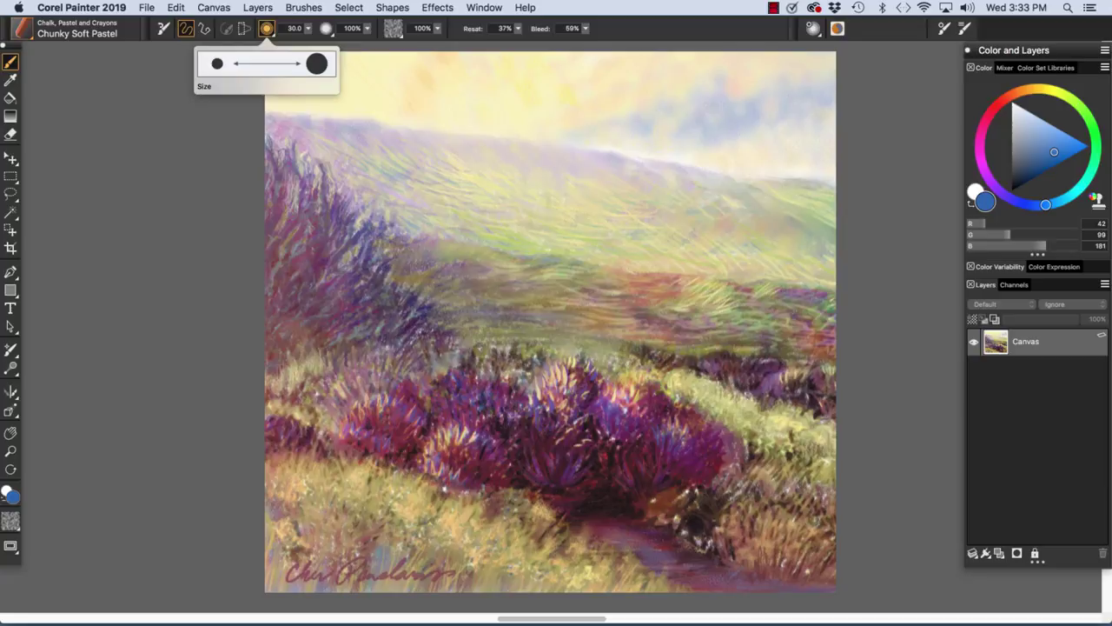
Set the brush size to 34.8 and look over the available paper textures
click(308, 28)
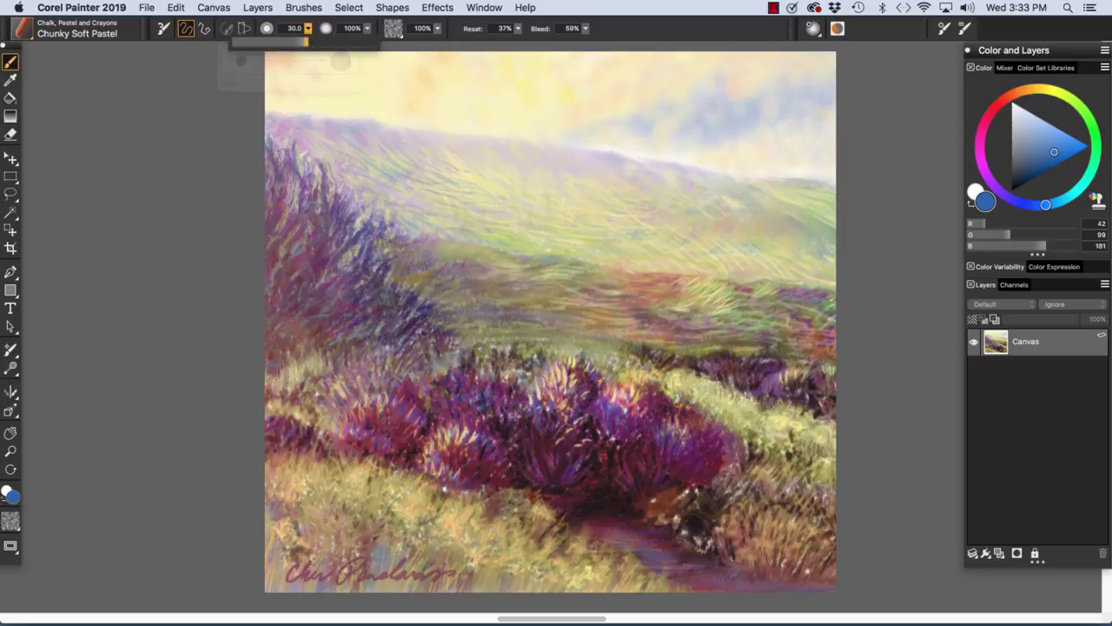
mouse_move(307, 41)
mouse_down()
mouse_move(274, 41)
mouse_move(311, 41)
mouse_up()
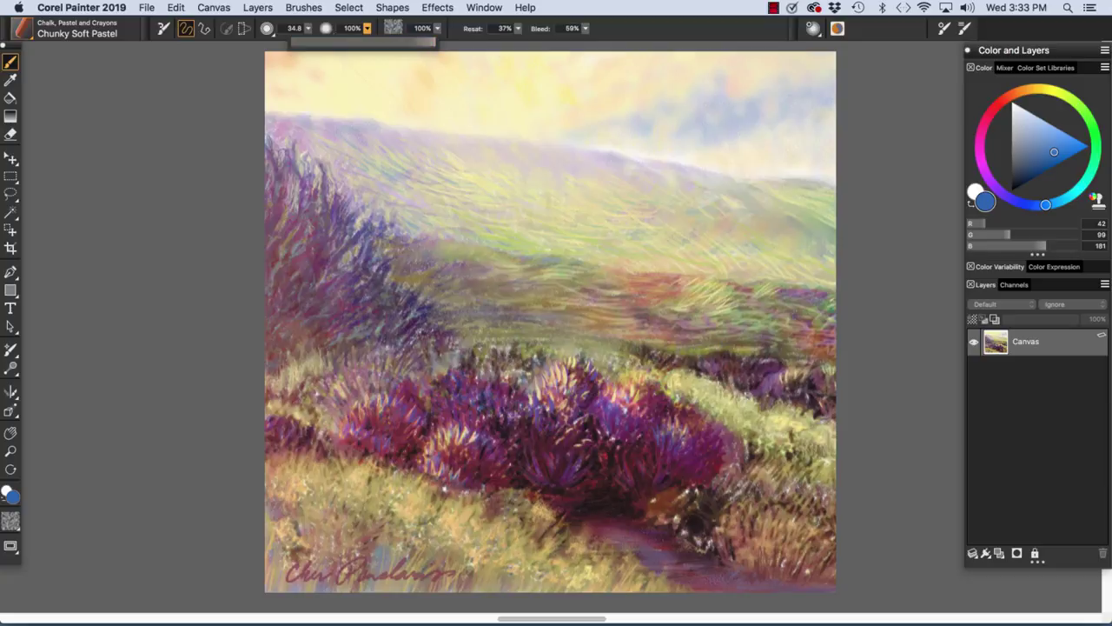
click(394, 28)
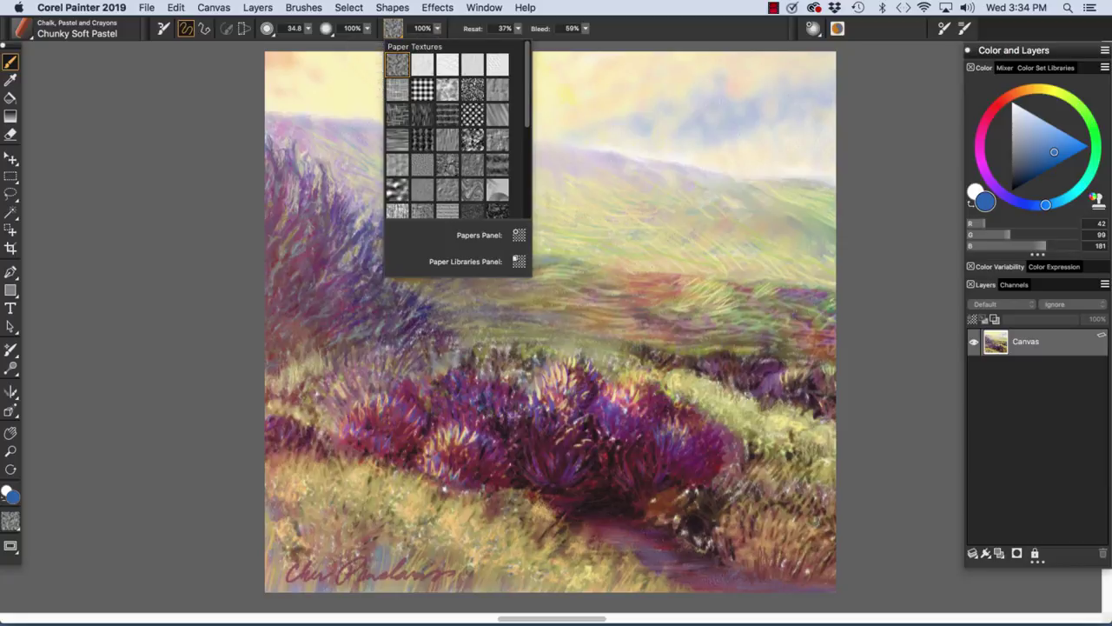
click(600, 59)
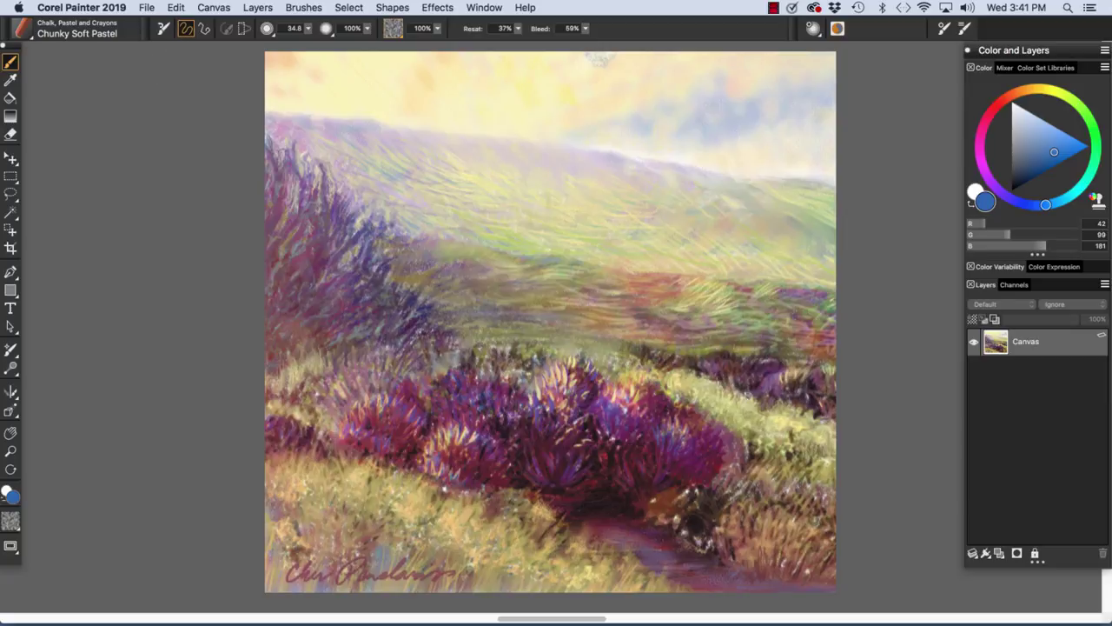
Calibrate Brush Tracking with two scratchpad strokes of varying pressure and speed, keeping the Default (modified) preset
click(81, 7)
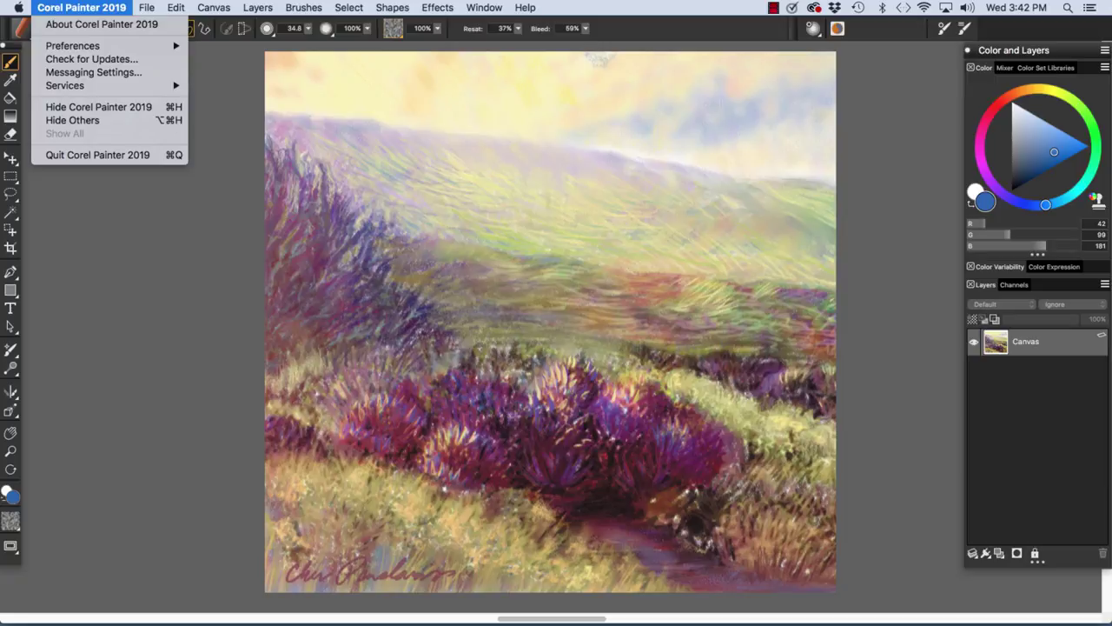
mouse_move(72, 45)
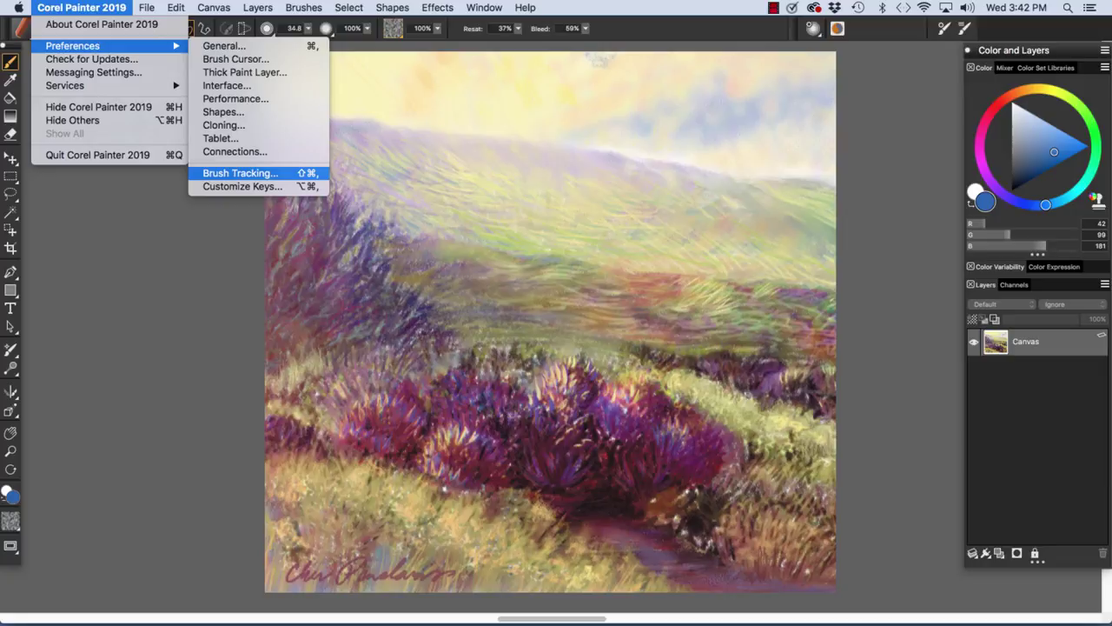
key(Return)
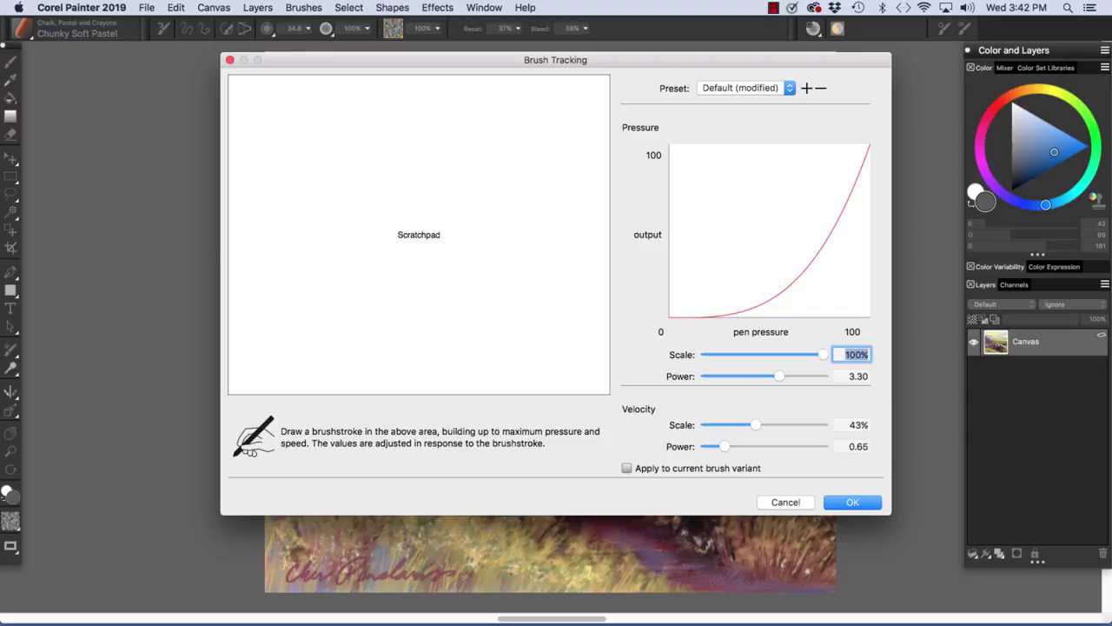
mouse_move(281, 142)
mouse_down()
mouse_move(306, 136)
mouse_move(318, 162)
mouse_move(363, 181)
mouse_move(393, 318)
mouse_move(544, 262)
mouse_move(537, 300)
mouse_up()
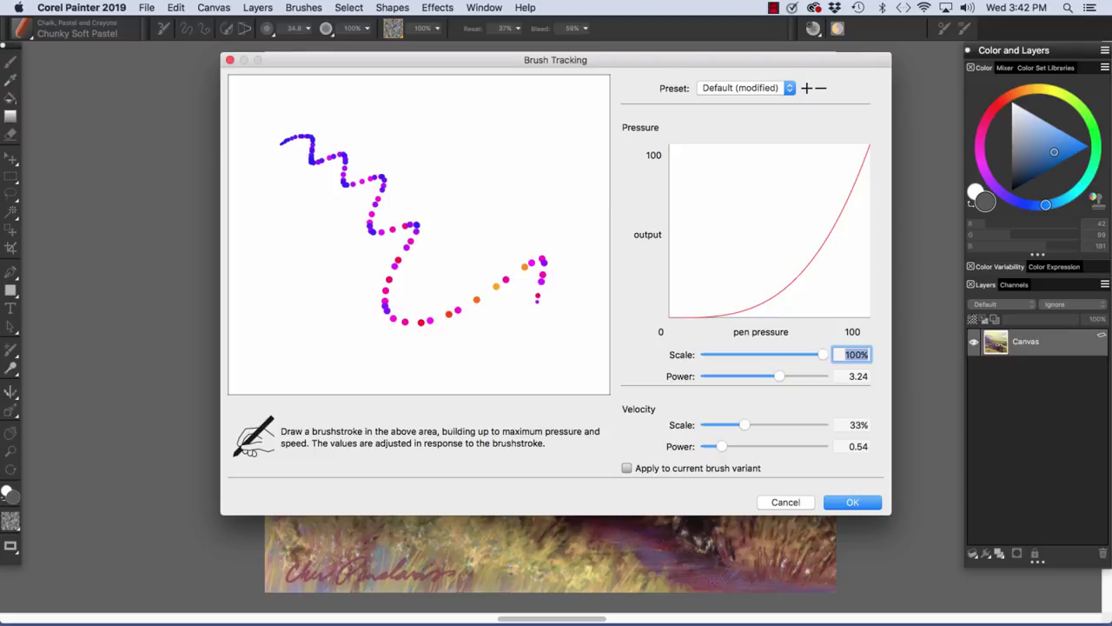
mouse_move(343, 105)
mouse_down()
mouse_move(396, 140)
mouse_move(397, 241)
mouse_move(427, 276)
mouse_move(506, 301)
mouse_move(508, 337)
mouse_up()
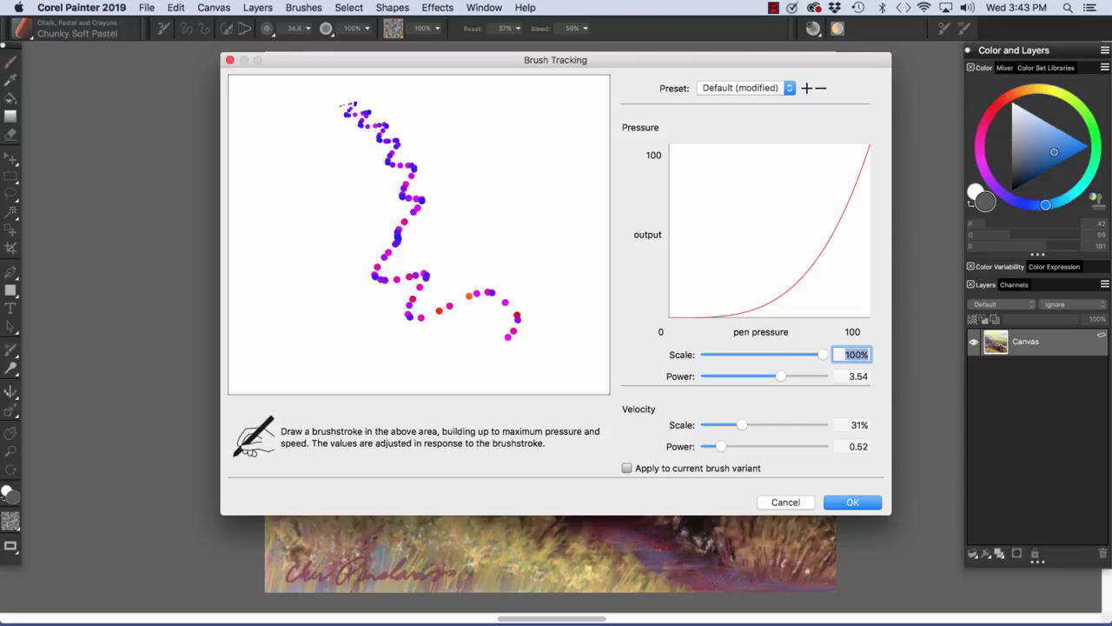
click(745, 88)
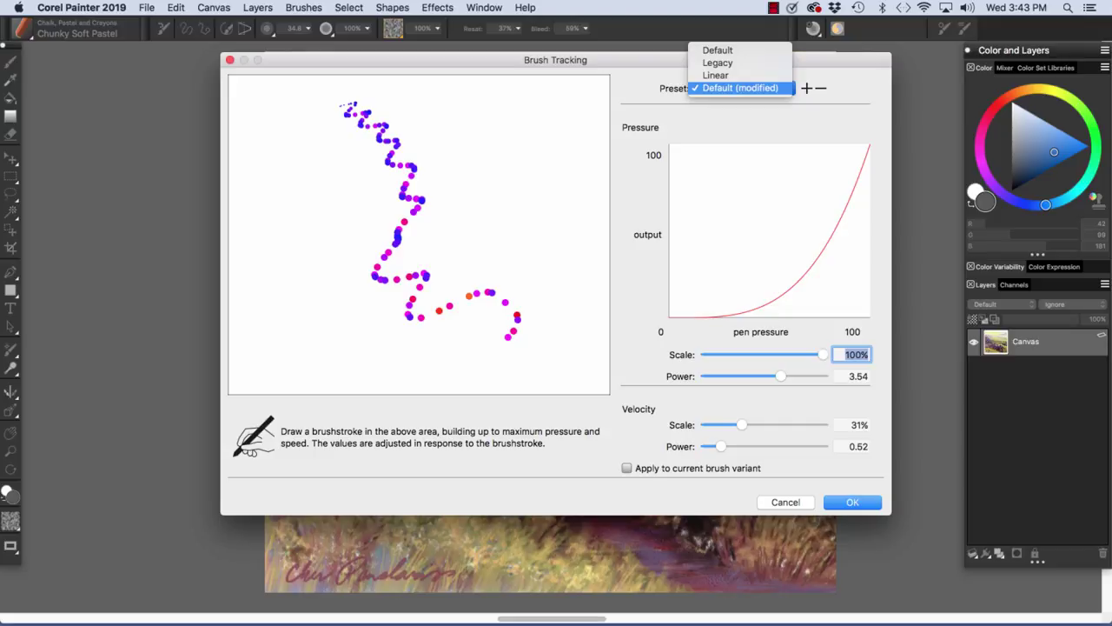
click(745, 88)
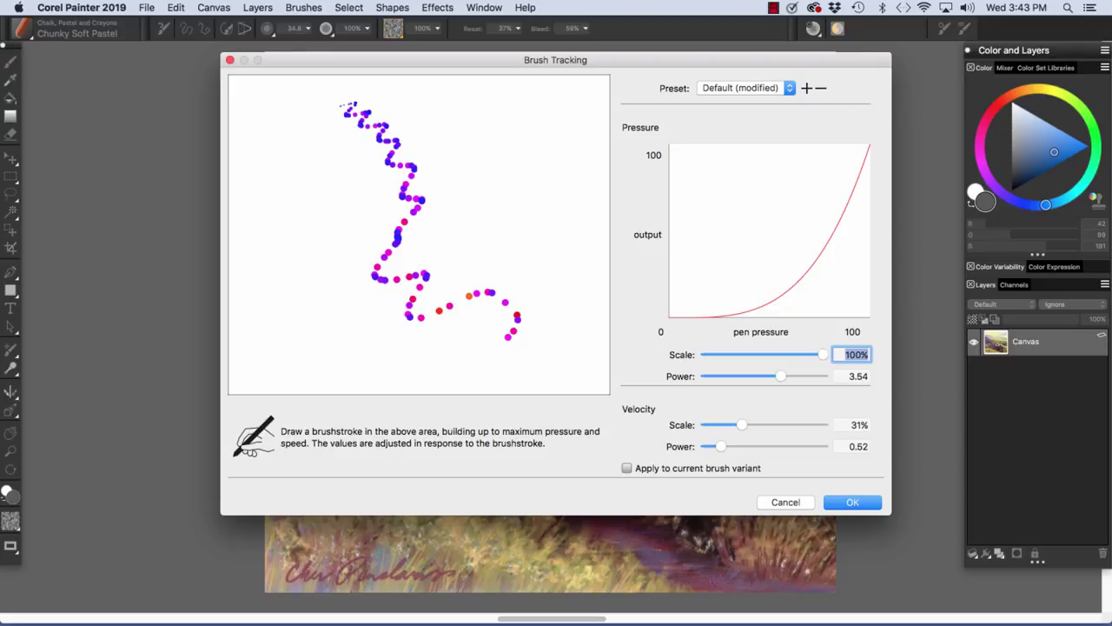
key(Return)
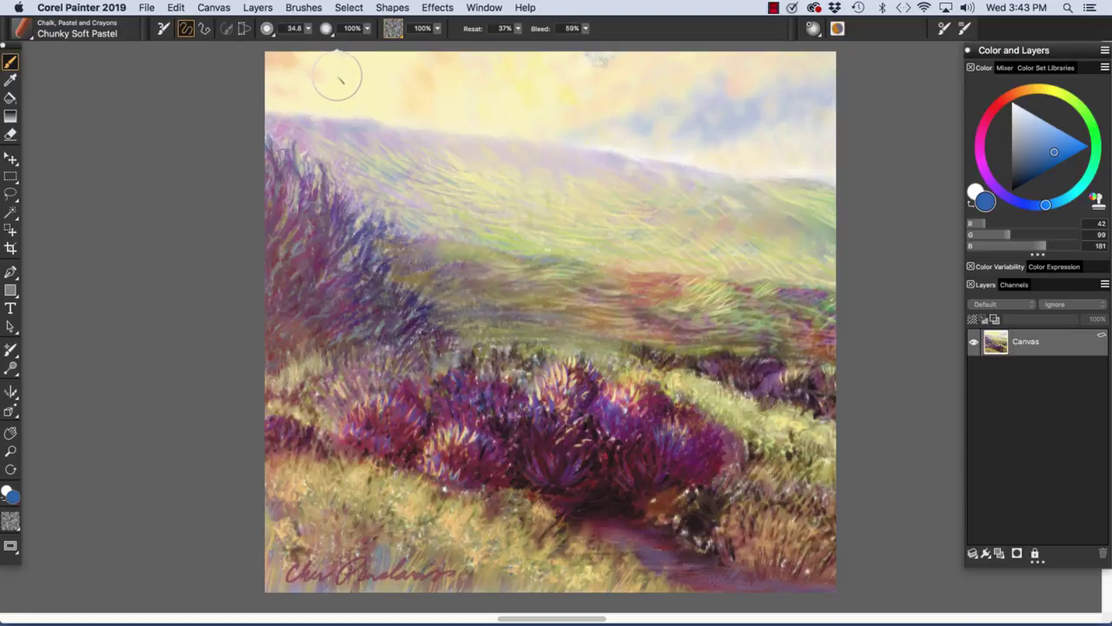
Paint a curved blue test stroke across the painting's sky and create a new 1920 × 1080 pixel image at 150 pixels per inch
drag(358, 95, 521, 80)
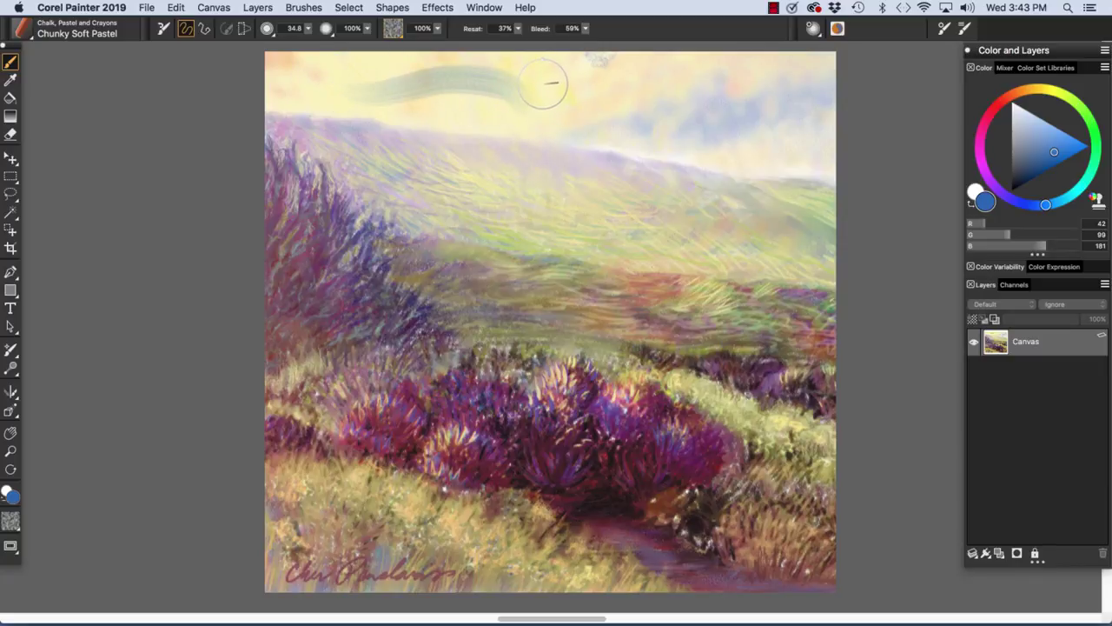
click(146, 7)
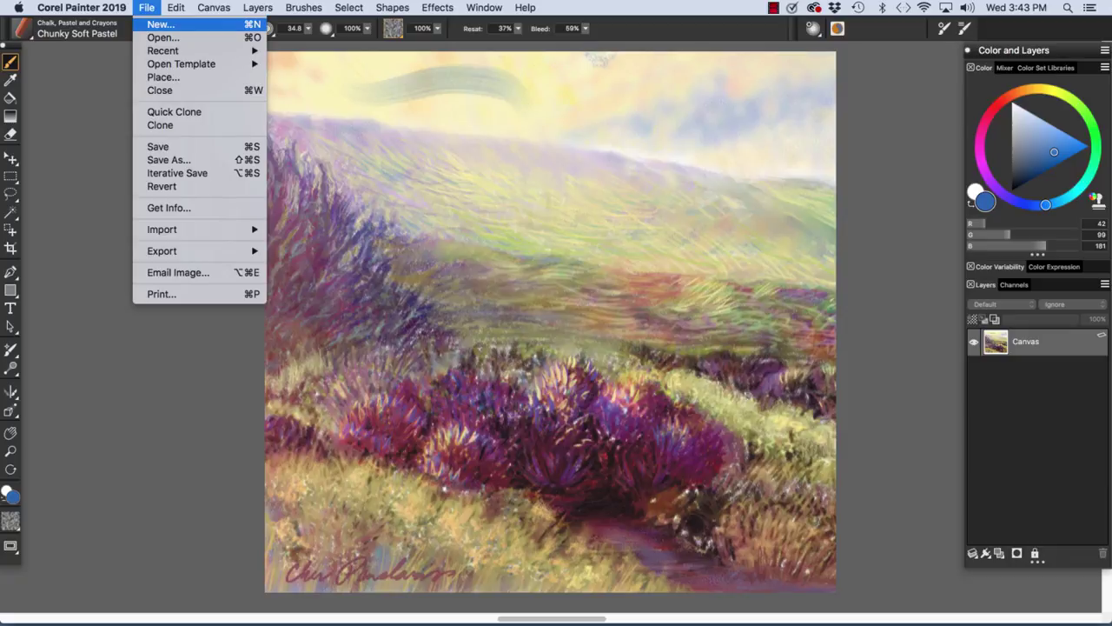
click(161, 24)
click(706, 296)
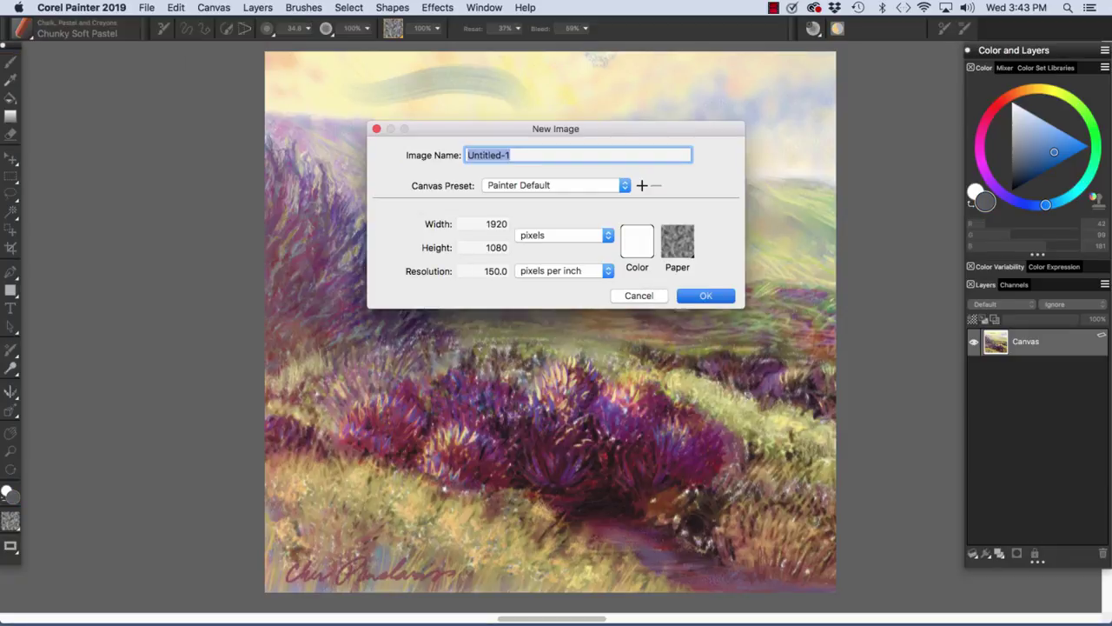
Paint crossing blue and magenta Chunky Soft Pastel strokes on the blank canvas, plus a heavier magenta stroke beside them
drag(139, 126, 326, 120)
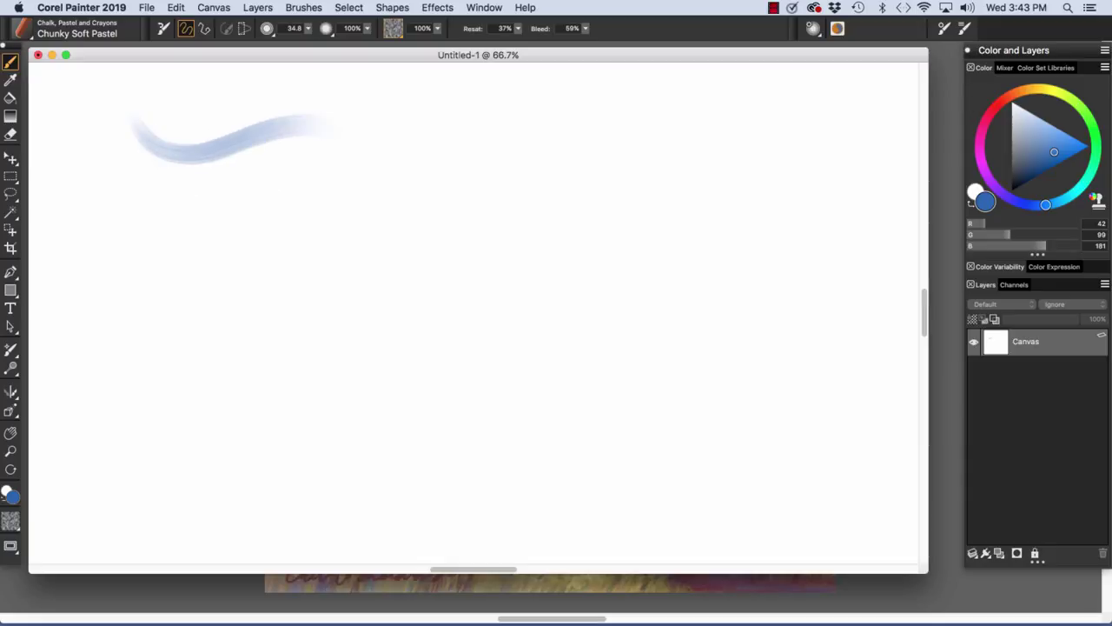
click(985, 121)
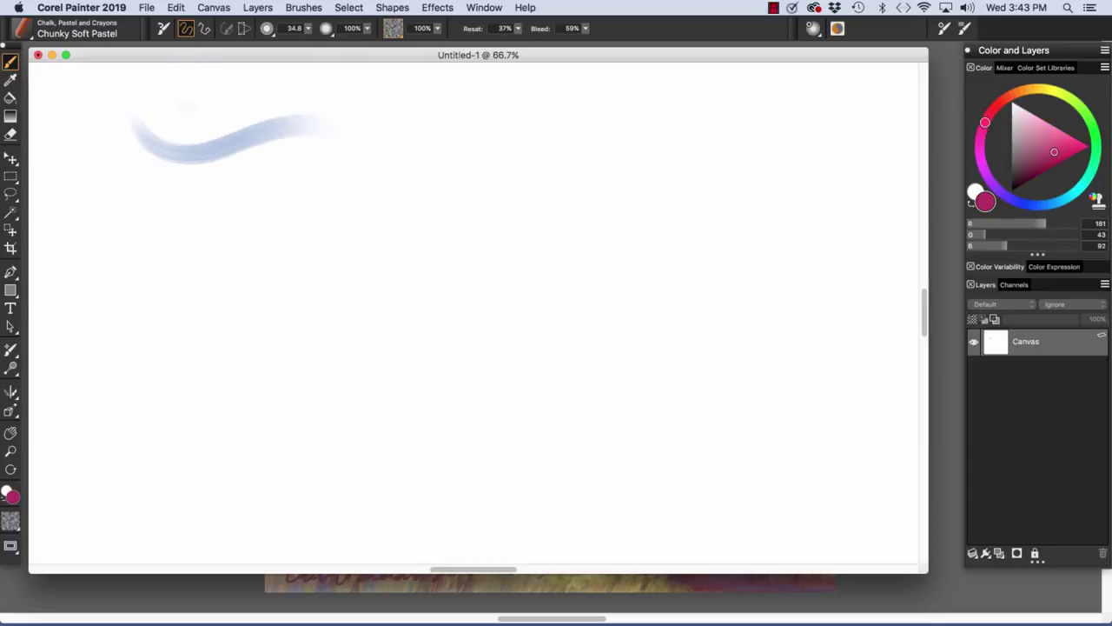
drag(184, 106, 352, 161)
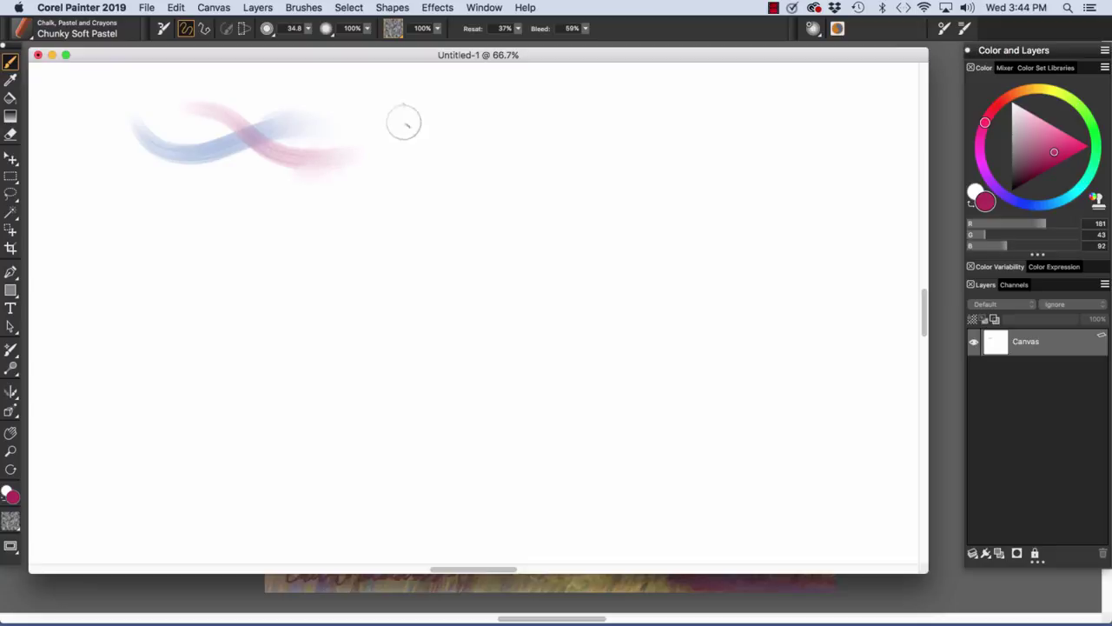
drag(356, 124, 470, 131)
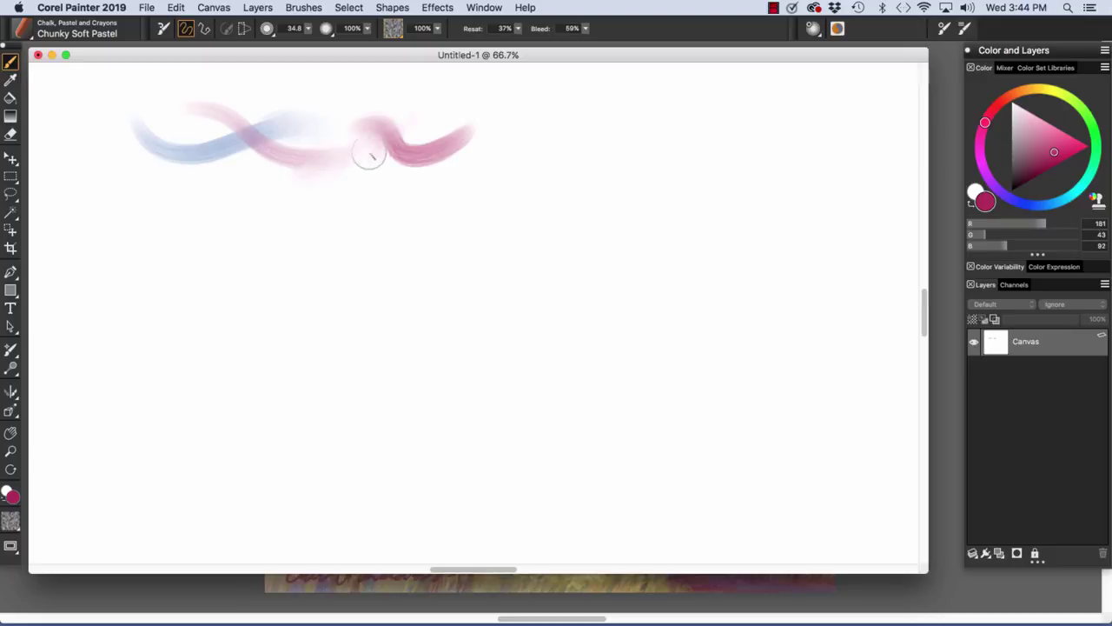
Switch to the Sharp Chalk brush and draw a thin magenta line and crossing blue lines below the pastel strokes
click(17, 28)
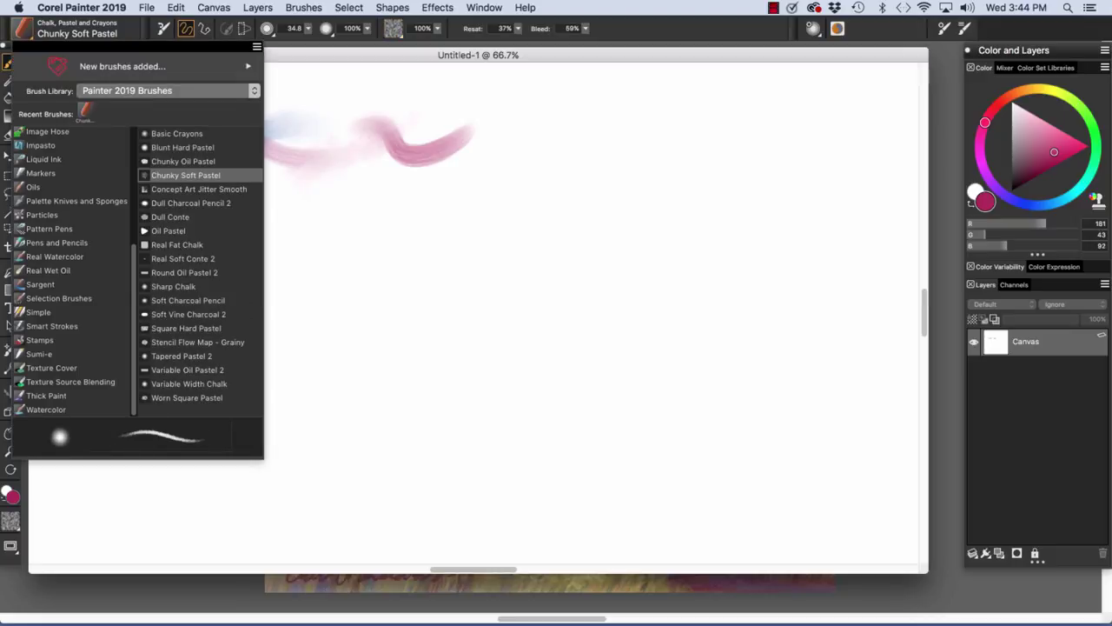
click(201, 284)
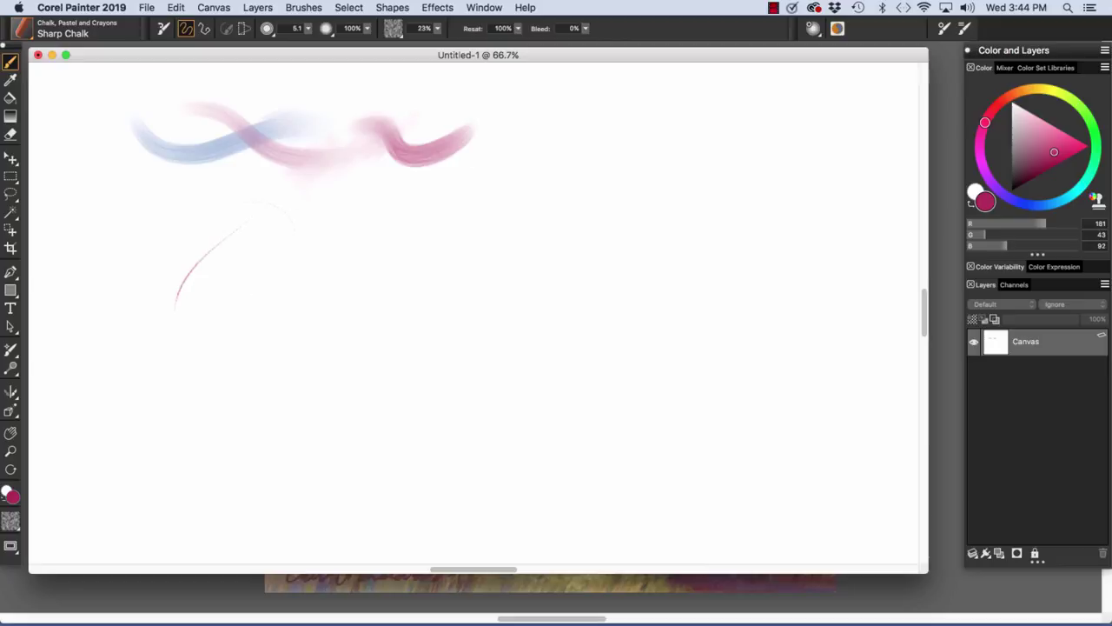
click(1027, 204)
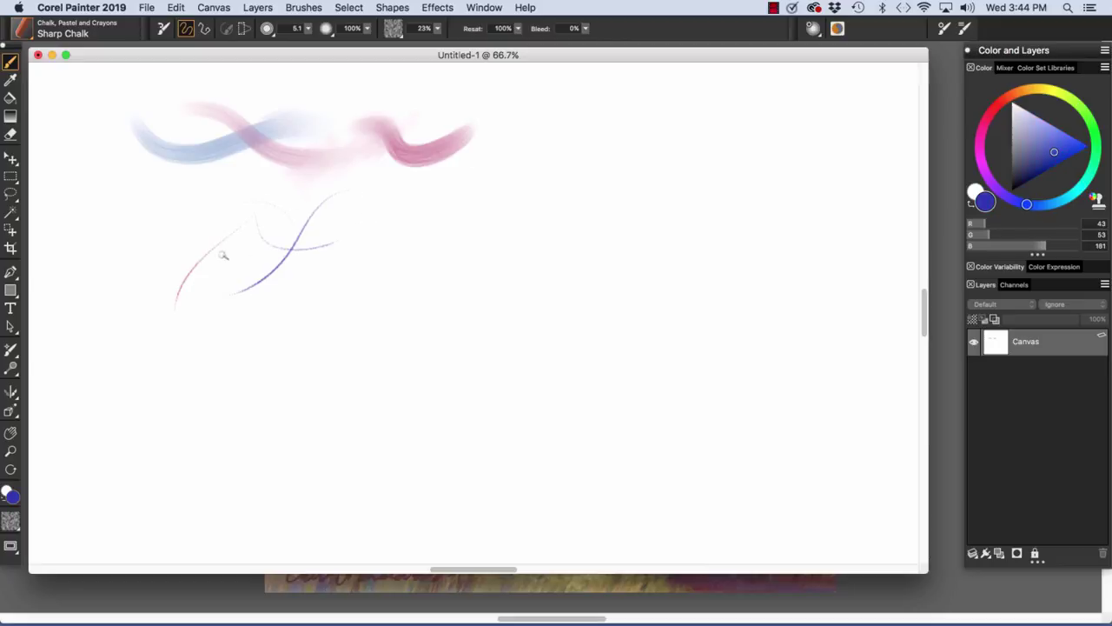
Draw a wavy blue Sharp Chalk line beside the thin magenta one and switch to the Opaque Acrylic brush from Acrylics and Gouache
mouse_move(144, 231)
mouse_down()
mouse_move(122, 279)
mouse_move(132, 332)
mouse_up()
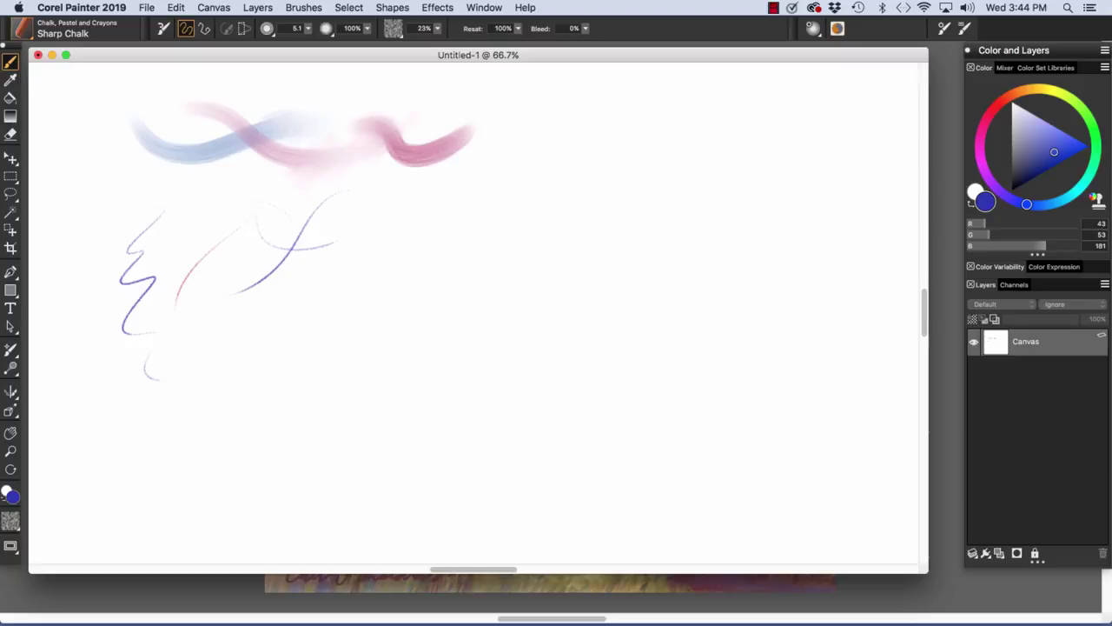
click(20, 28)
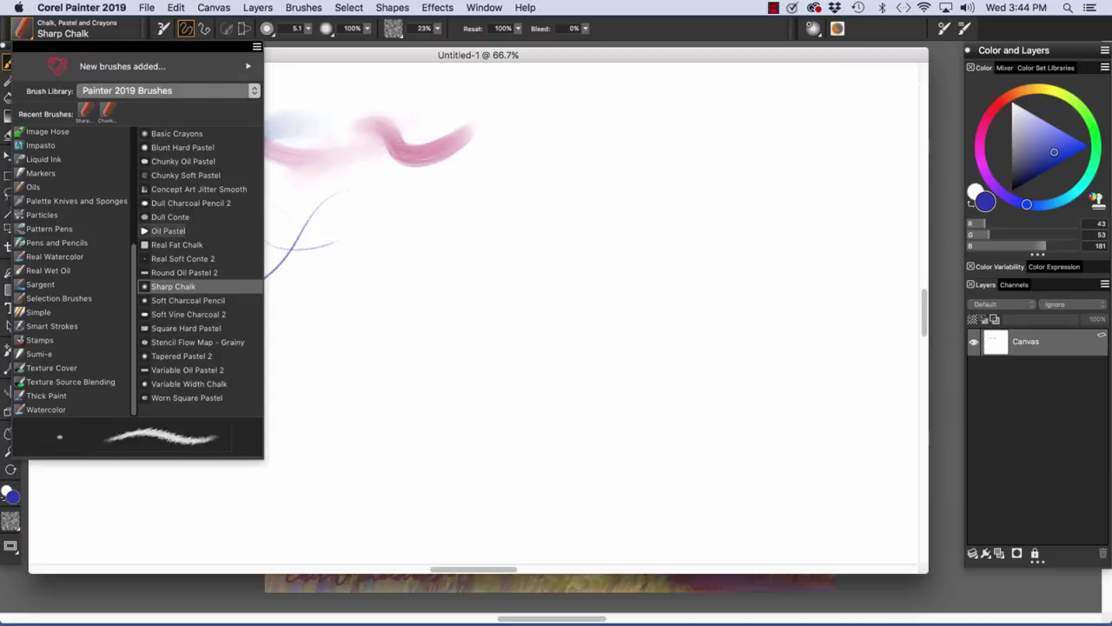
scroll(77, 271, down, 5)
scroll(54, 146, up, 5)
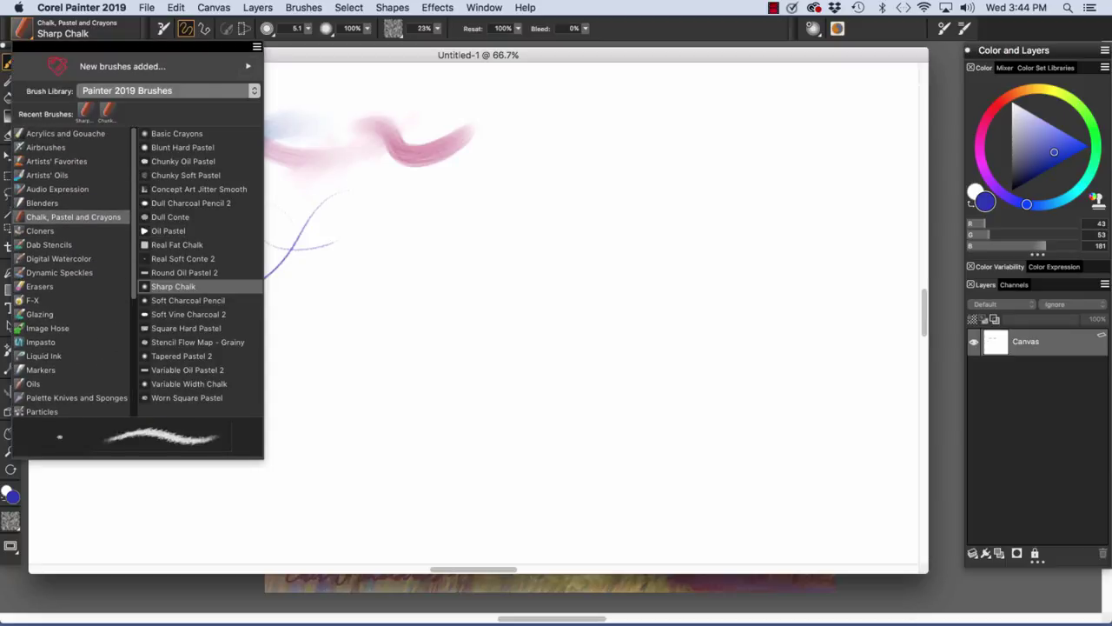
click(54, 133)
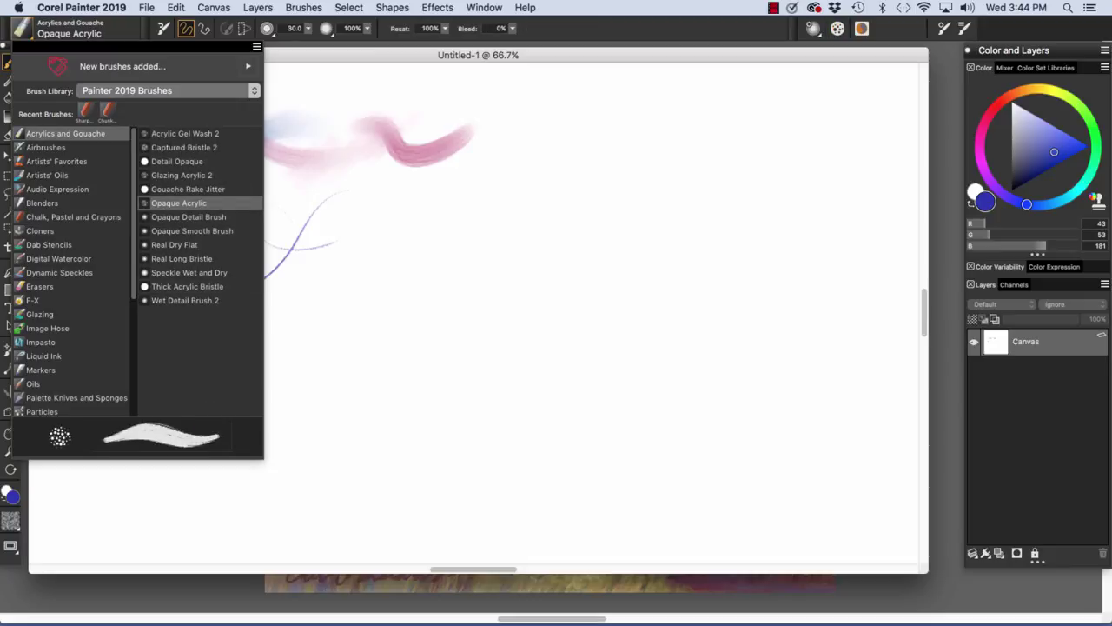
Paint a wavy blue Opaque Acrylic stroke below the pastel strokes and cross it with three slanted blue strokes
click(371, 199)
drag(371, 185, 606, 189)
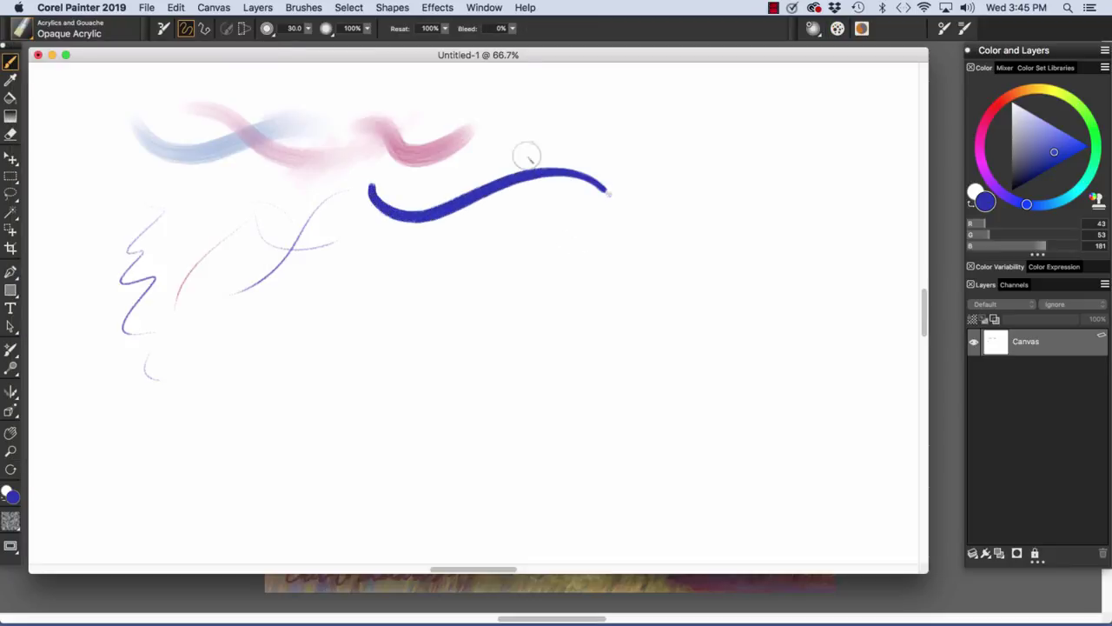
mouse_move(550, 143)
mouse_down()
mouse_move(472, 265)
mouse_move(494, 204)
mouse_move(456, 260)
mouse_up()
drag(489, 153, 440, 260)
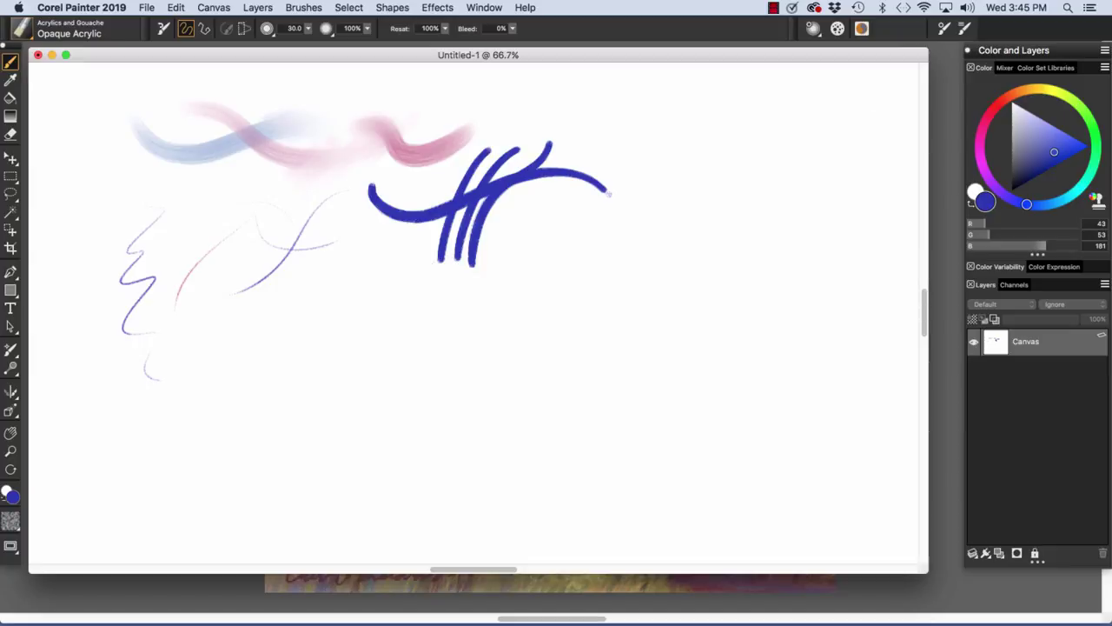
Change the colour to magenta and paint slanted strokes across both ends of the blue curve, plus long zigzags below its right end
click(981, 150)
mouse_move(454, 169)
mouse_down()
mouse_move(418, 264)
mouse_move(429, 189)
mouse_move(395, 270)
mouse_up()
mouse_move(607, 139)
mouse_down()
mouse_move(547, 206)
mouse_move(556, 205)
mouse_up()
mouse_move(621, 174)
mouse_down()
mouse_move(599, 228)
mouse_move(718, 277)
mouse_up()
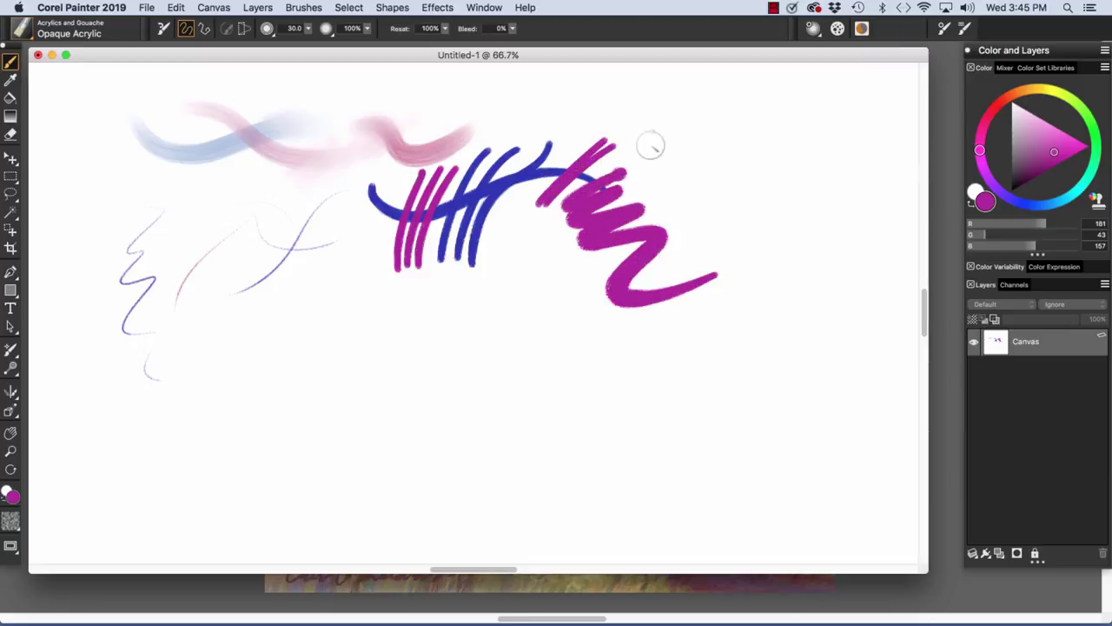
mouse_move(577, 193)
mouse_down()
mouse_move(578, 208)
mouse_move(512, 261)
mouse_move(591, 348)
mouse_move(731, 348)
mouse_up()
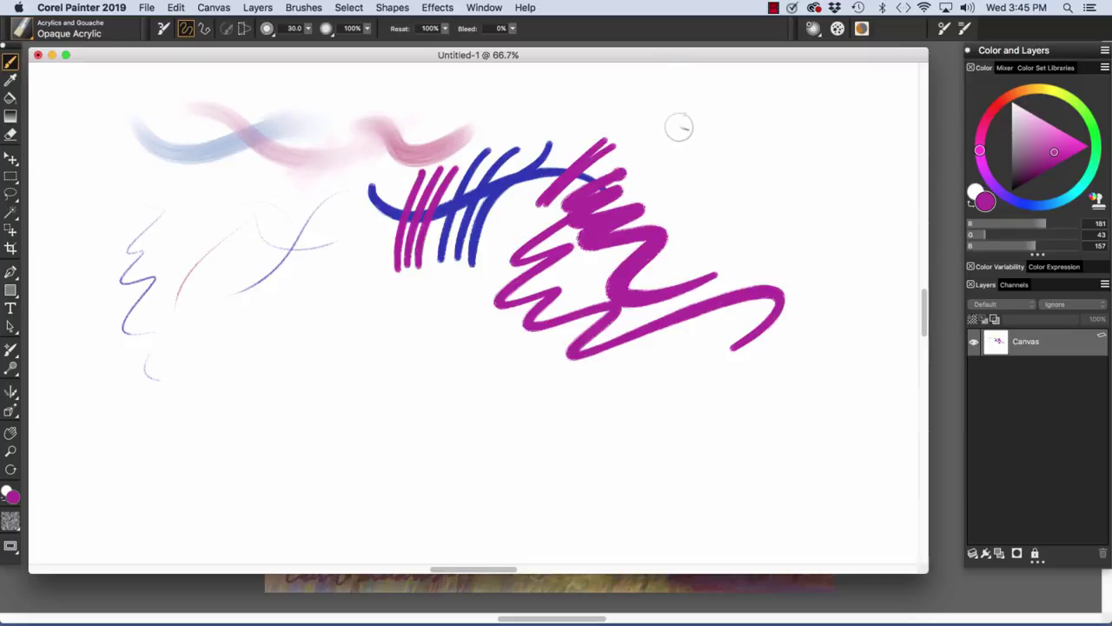
Fill a dense magenta patch in the canvas's upper right, and cover its right part with opaque blue strokes
mouse_move(695, 100)
mouse_down()
mouse_move(648, 170)
mouse_move(721, 111)
mouse_move(660, 183)
mouse_move(756, 111)
mouse_move(701, 185)
mouse_up()
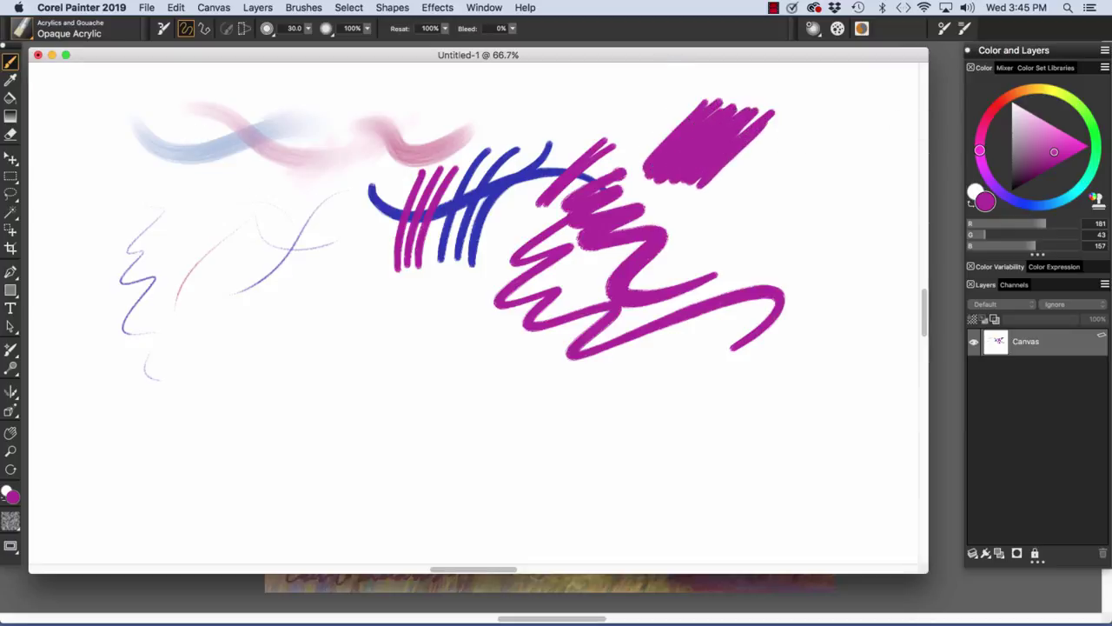
click(1030, 204)
mouse_move(768, 103)
mouse_down()
mouse_move(762, 172)
mouse_move(751, 103)
mouse_move(733, 178)
mouse_move(721, 122)
mouse_move(721, 182)
mouse_up()
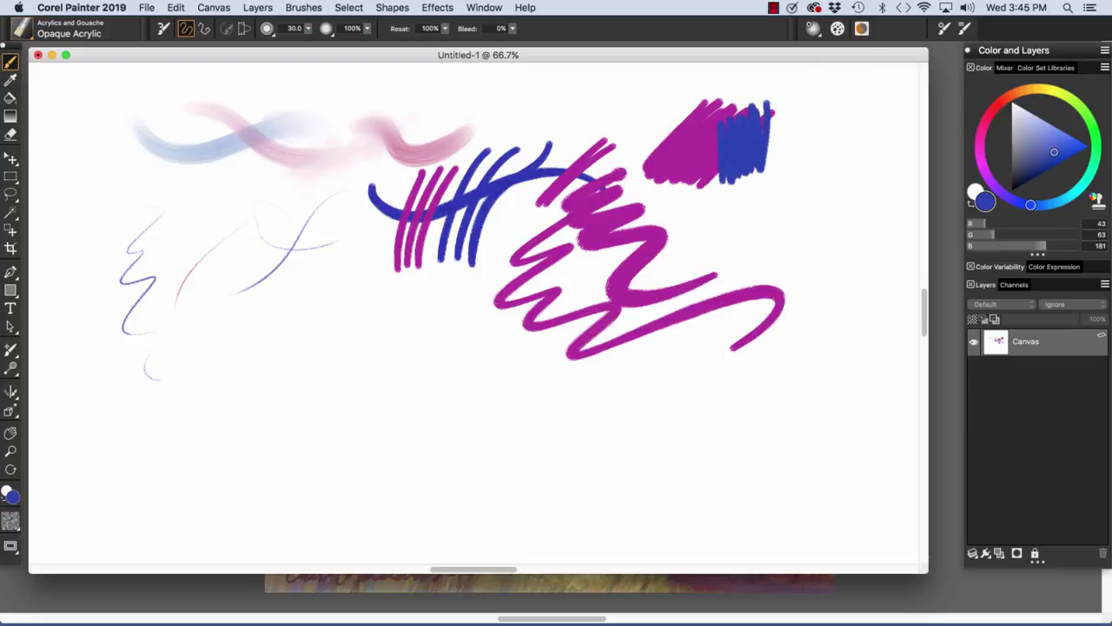
Switch to Medium Bristle Oils, paint two curved blue strokes below the chalk lines, and brush magenta strokes over the upper one
click(19, 28)
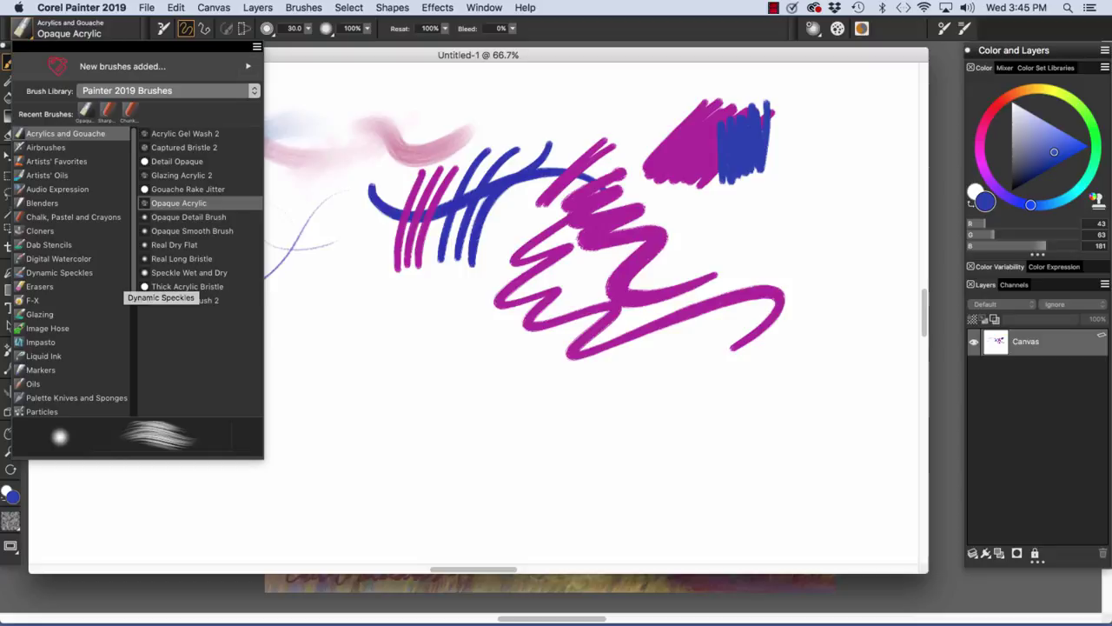
click(35, 383)
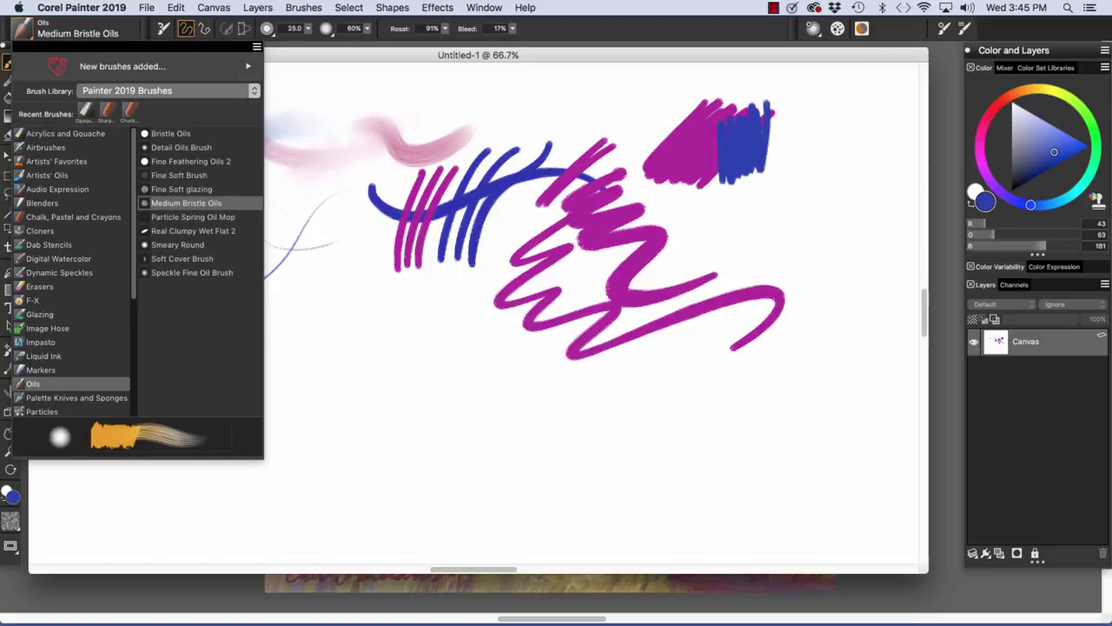
drag(308, 265, 404, 346)
drag(271, 315, 417, 369)
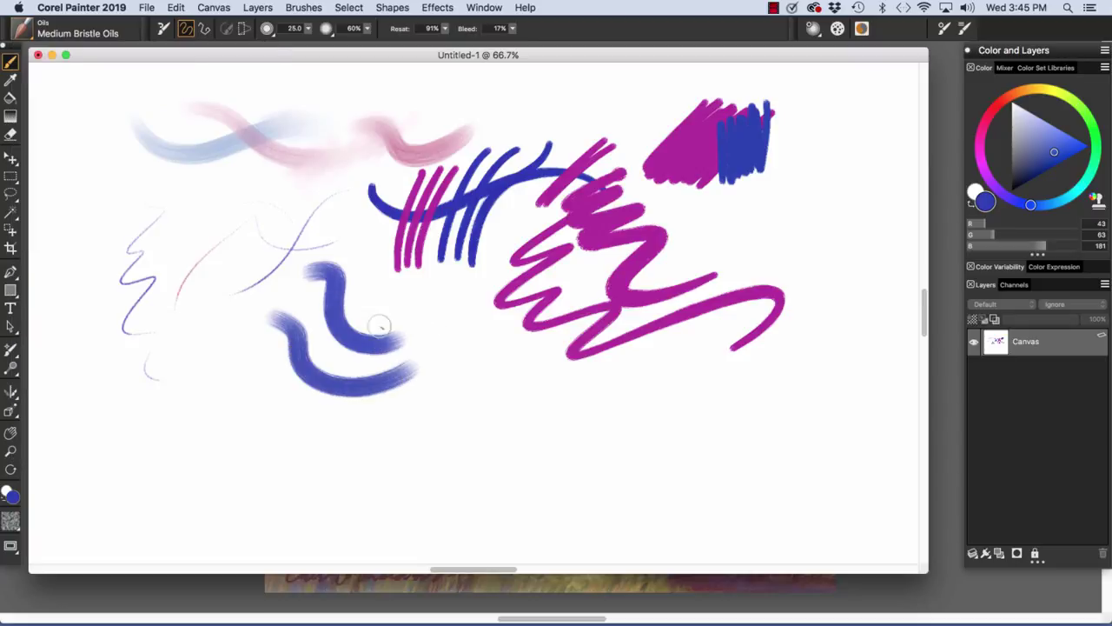
click(980, 151)
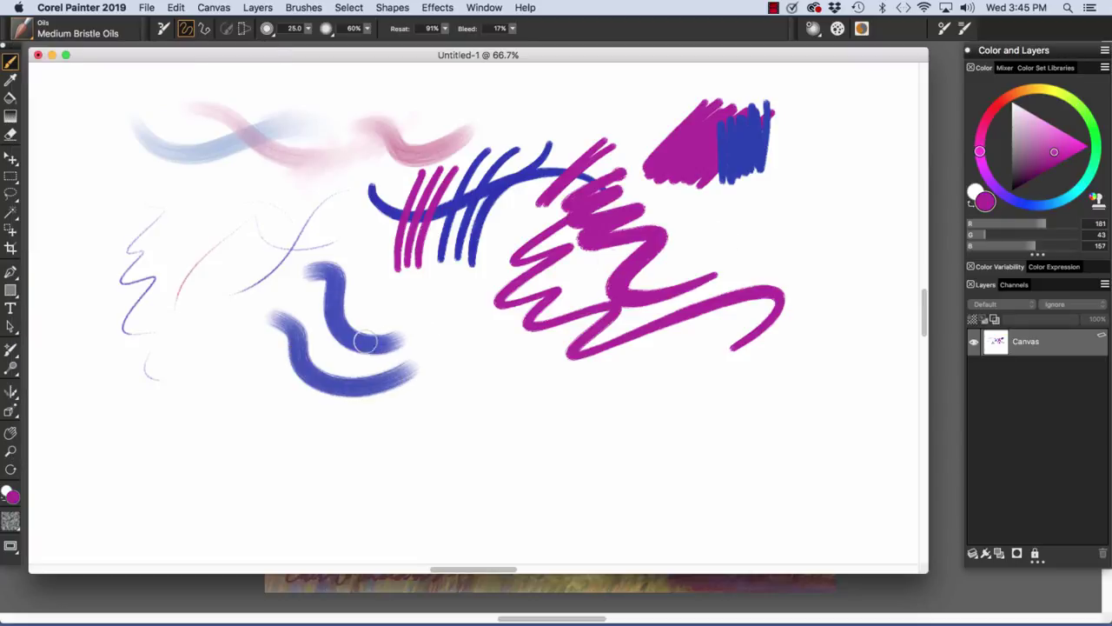
mouse_move(403, 298)
mouse_down()
mouse_move(345, 364)
mouse_move(395, 269)
mouse_move(306, 322)
mouse_up()
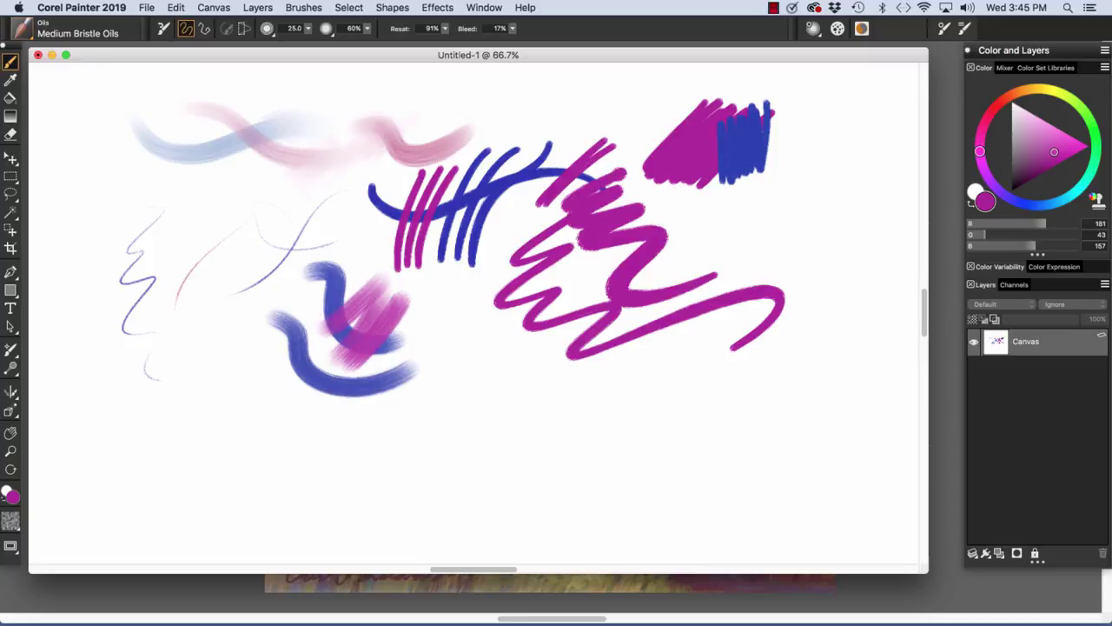
Switch to the Fine Soft Brush from Oils and paint magenta test strokes near the chalk lines on the canvas's left side
click(23, 28)
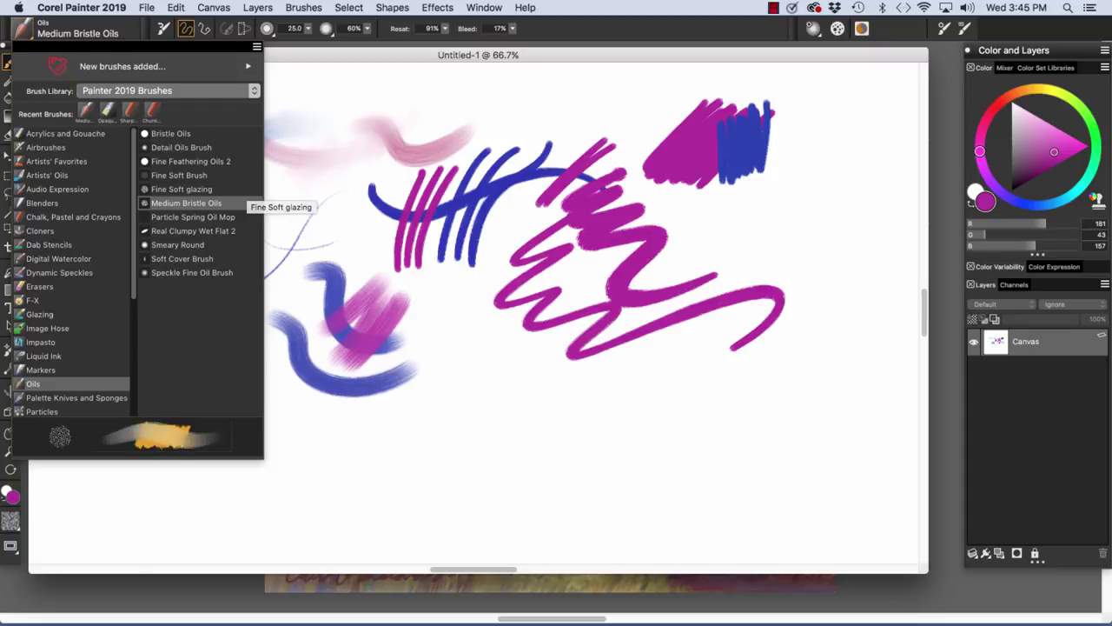
click(179, 175)
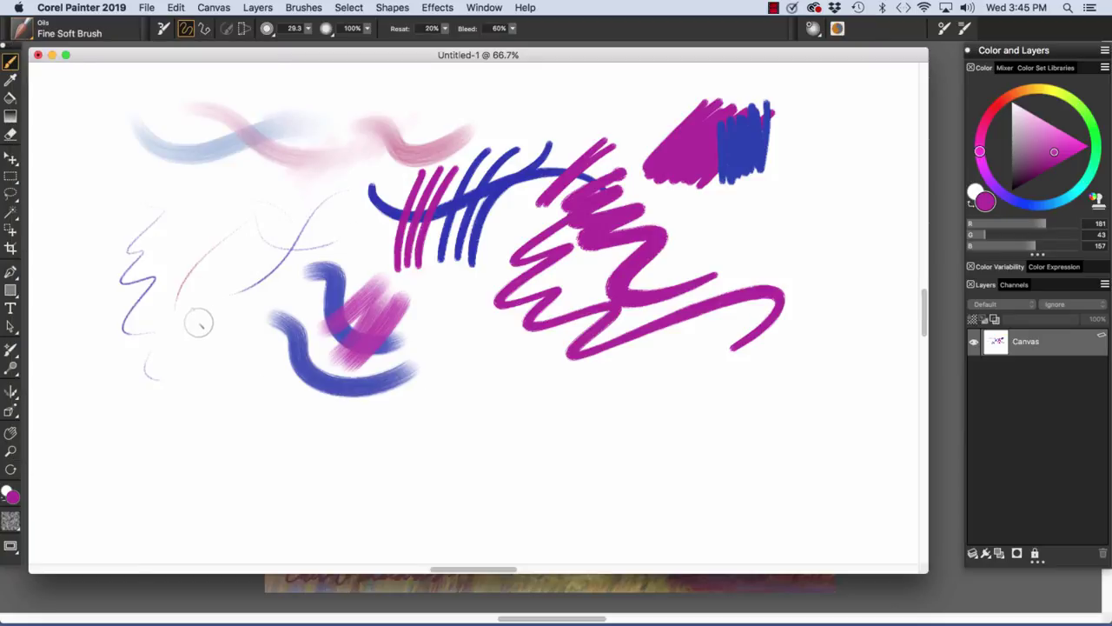
drag(198, 323, 226, 386)
mouse_move(170, 329)
mouse_down()
mouse_move(214, 297)
mouse_move(174, 336)
mouse_move(169, 324)
mouse_move(207, 337)
mouse_move(171, 344)
mouse_move(210, 341)
mouse_move(159, 331)
mouse_move(198, 367)
mouse_move(151, 336)
mouse_move(167, 344)
mouse_move(151, 349)
mouse_move(176, 354)
mouse_move(169, 324)
mouse_move(199, 343)
mouse_move(174, 353)
mouse_move(161, 322)
mouse_move(177, 369)
mouse_move(150, 329)
mouse_move(178, 391)
mouse_move(116, 373)
mouse_up()
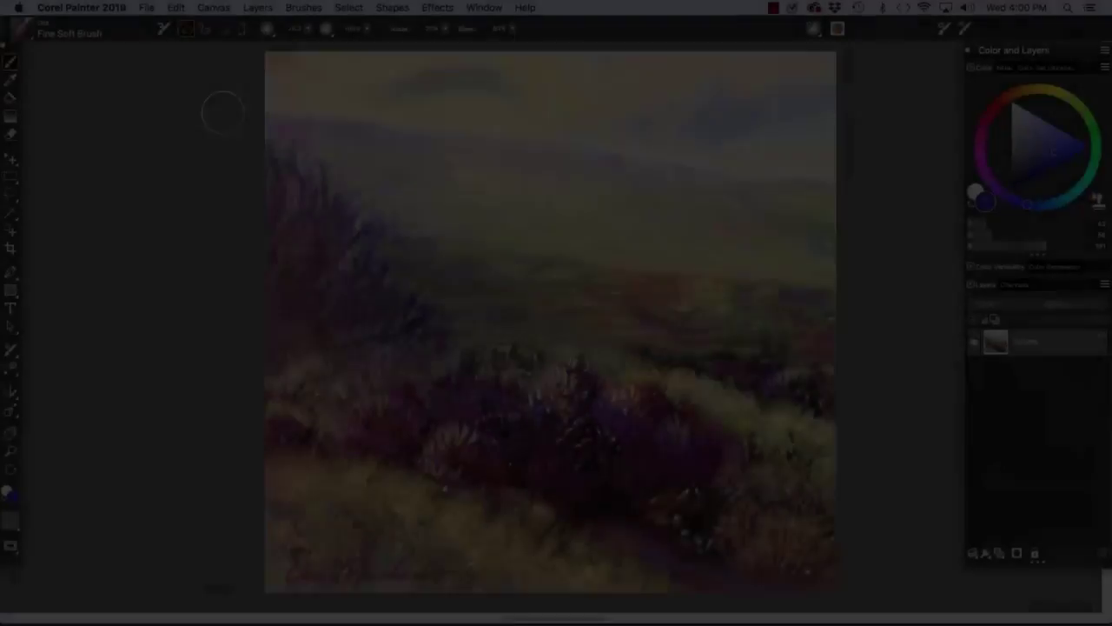